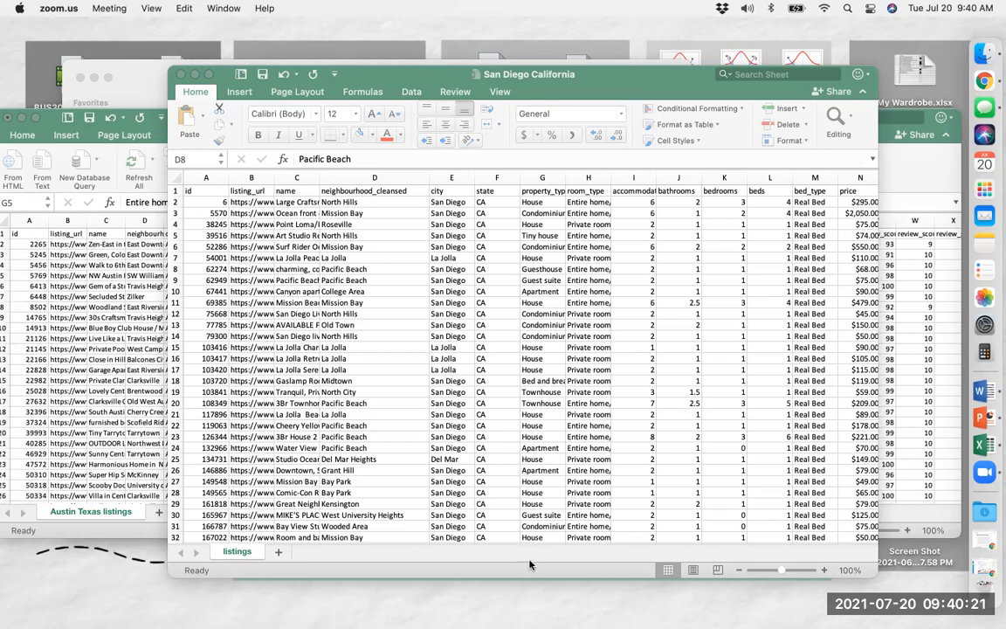
Arrange the two workbook windows with San Diego California in front of Austin Texas, and enlarge the San Diego California window
{"action": "left_click", "coordinate": [897, 269]}
{"action": "left_click_drag", "start_coordinate": [638, 122], "coordinate": [661, 170]}
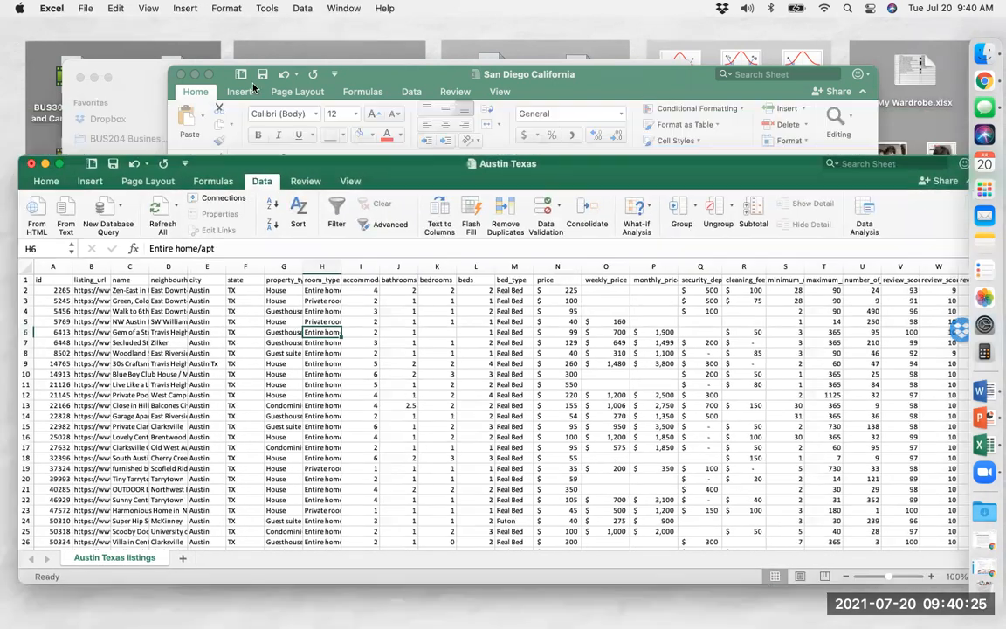
{"action": "left_click", "coordinate": [254, 86]}
{"action": "left_click_drag", "start_coordinate": [541, 75], "coordinate": [440, 47]}
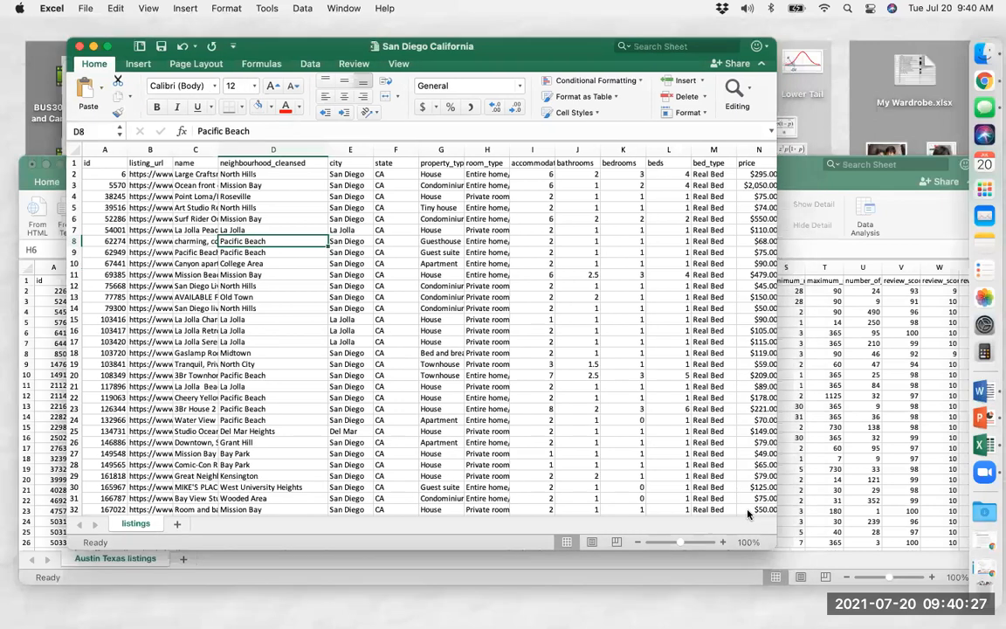
{"action": "left_click_drag", "start_coordinate": [756, 542], "coordinate": [933, 623]}
{"action": "left_click", "coordinate": [380, 314]}
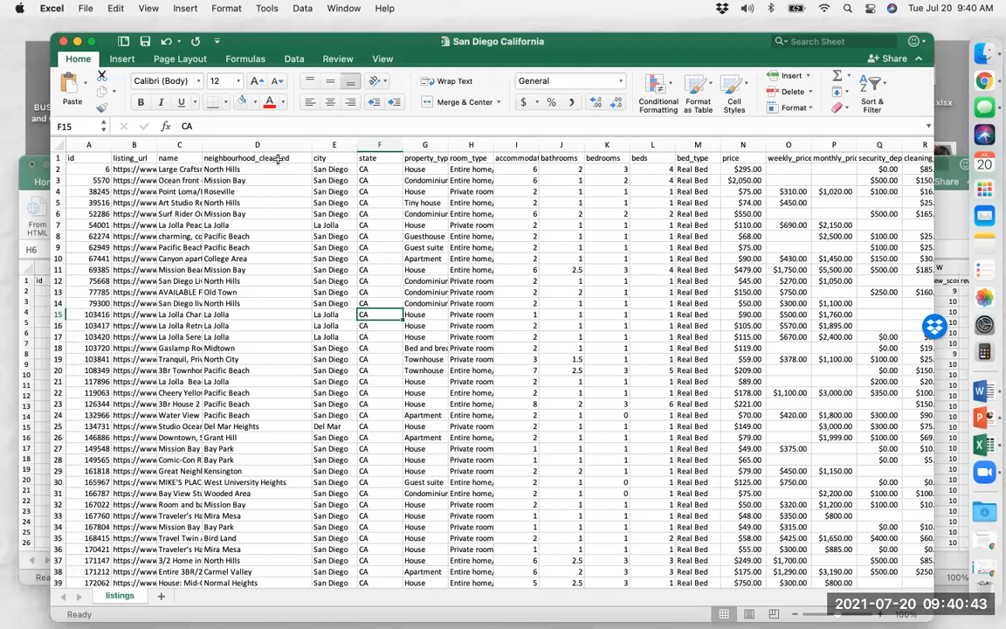
Turn on filtering for the listings data and filter the neighbourhood_cleansed column to show only Mission Bay
{"action": "left_click", "coordinate": [278, 158]}
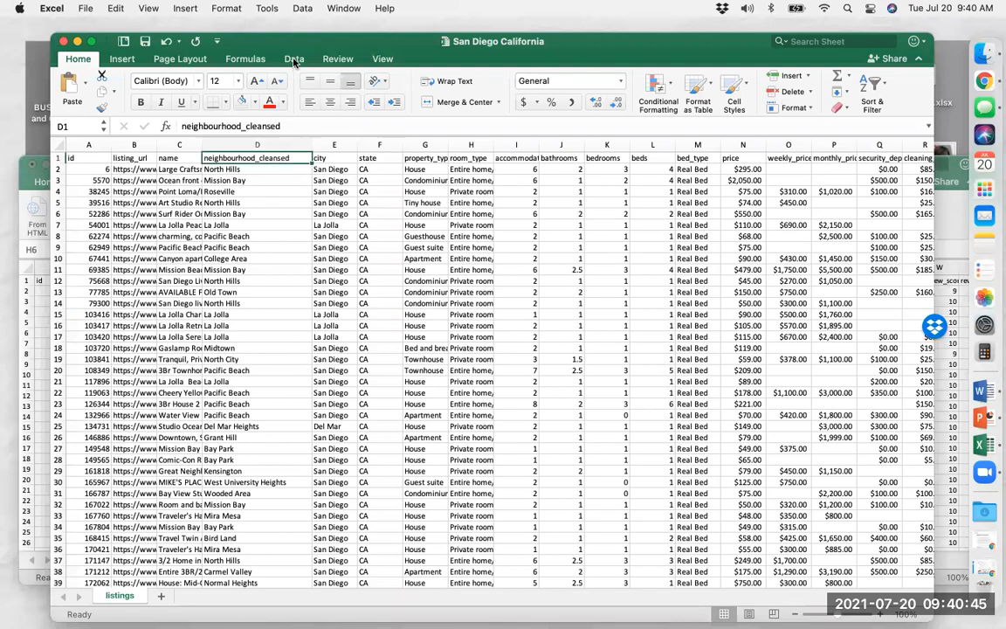
{"action": "left_click", "coordinate": [295, 59]}
{"action": "left_click", "coordinate": [369, 85]}
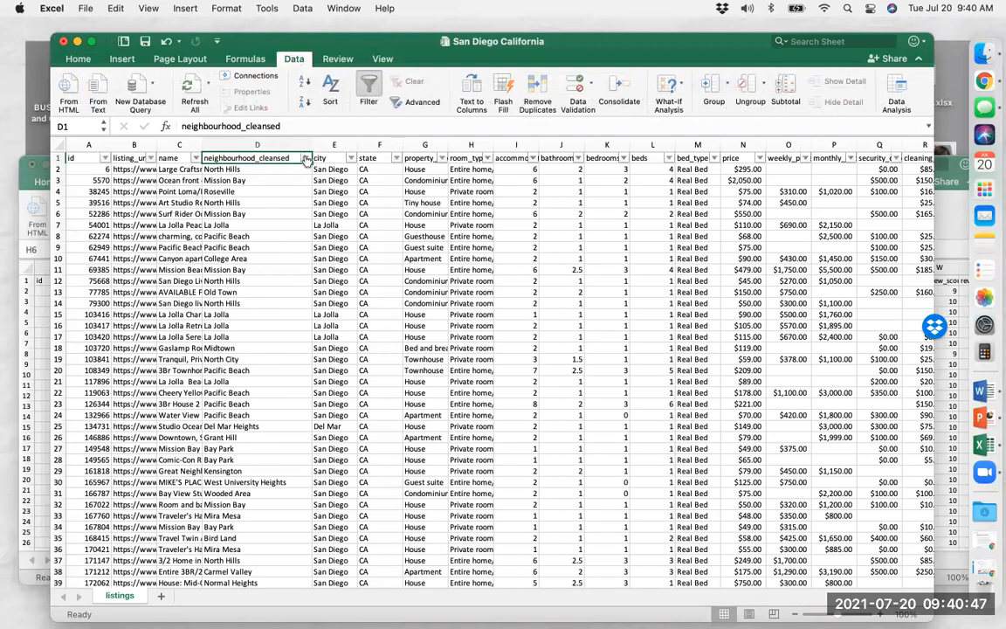
{"action": "left_click", "coordinate": [306, 158]}
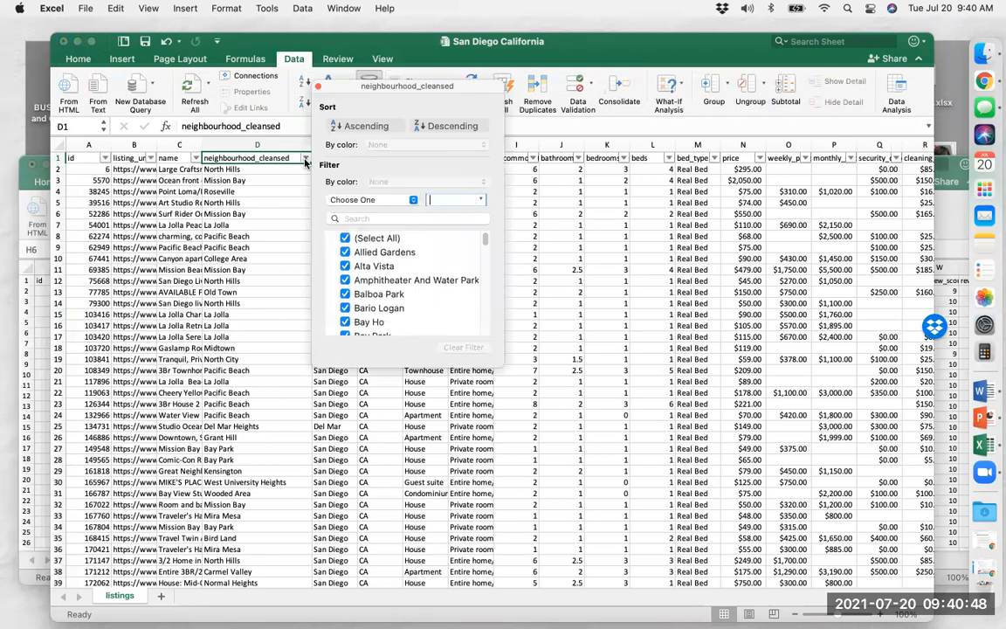
{"action": "left_click", "coordinate": [356, 225]}
{"action": "type", "text": "missi"}
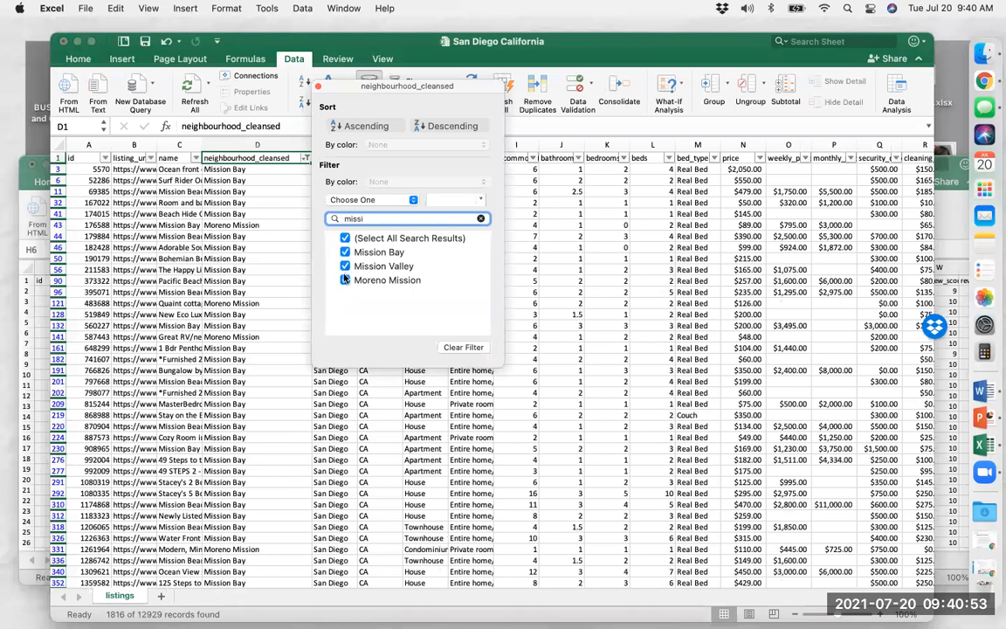
{"action": "left_click", "coordinate": [345, 266]}
{"action": "left_click", "coordinate": [346, 286]}
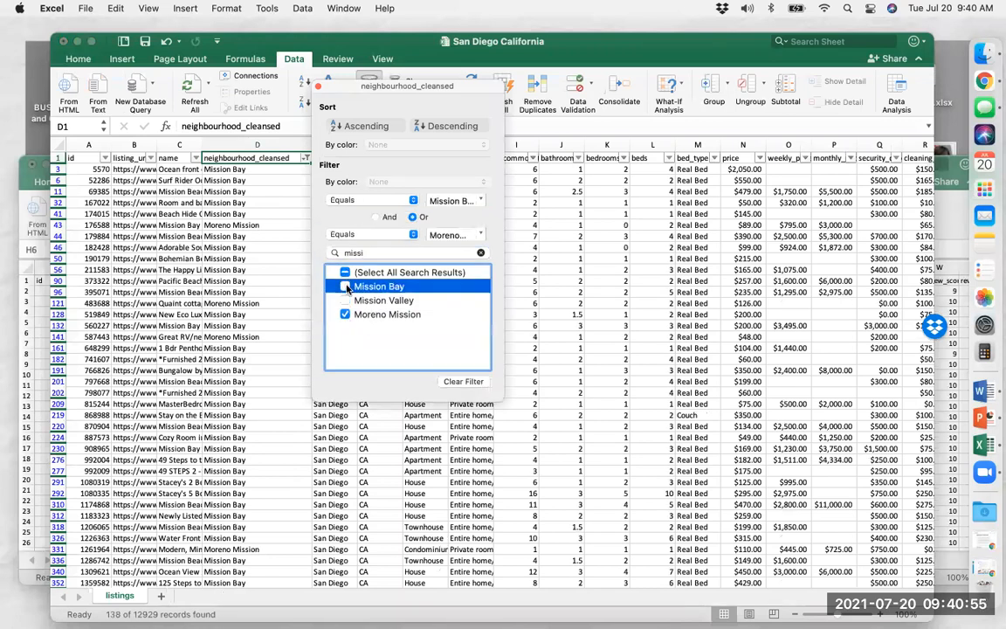
{"action": "left_click", "coordinate": [345, 286]}
{"action": "left_click", "coordinate": [345, 314]}
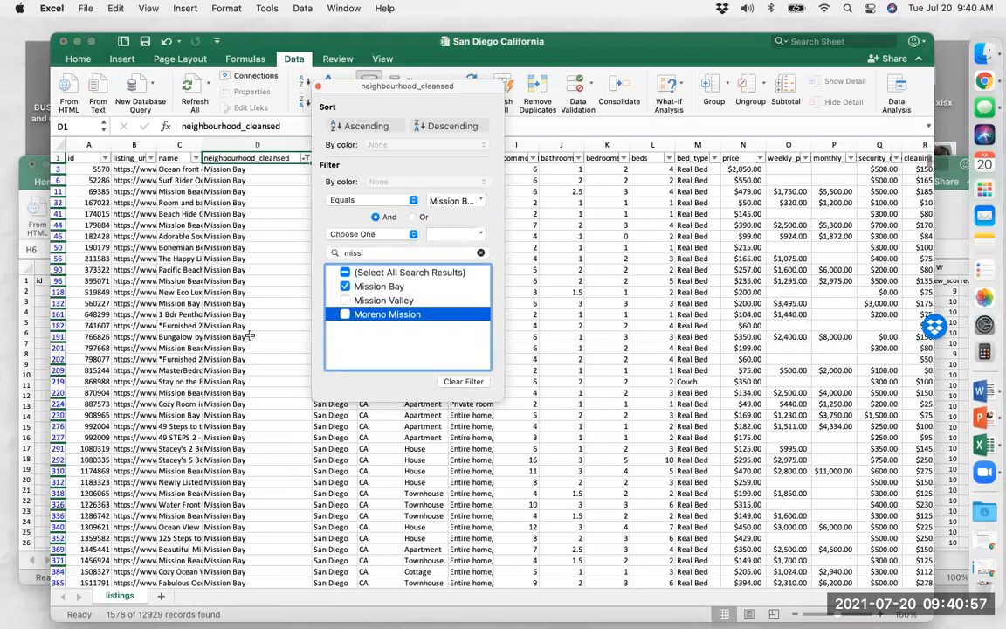
{"action": "left_click", "coordinate": [250, 340]}
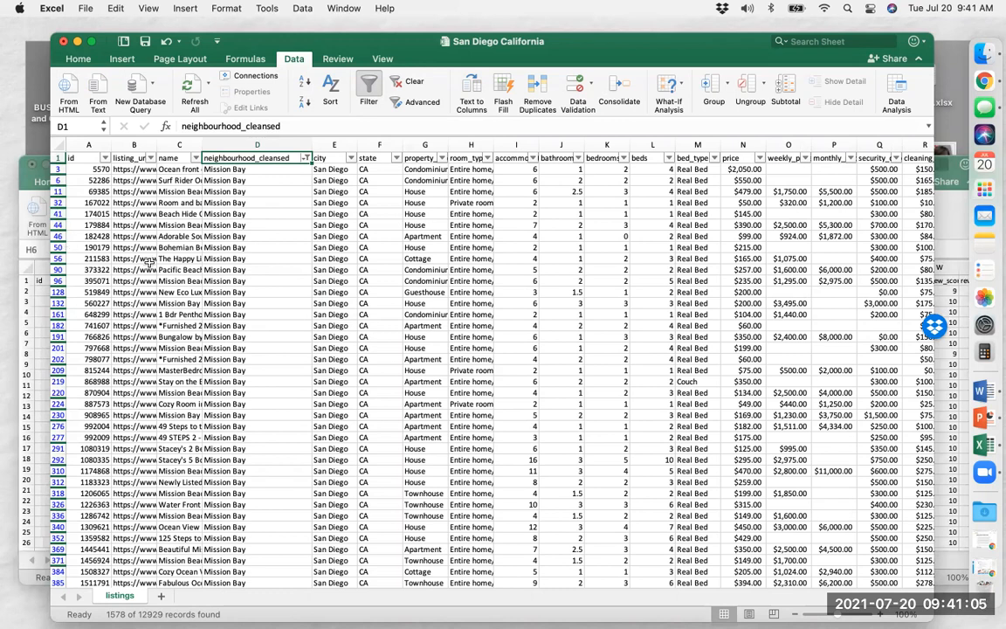
{"action": "left_click", "coordinate": [272, 232]}
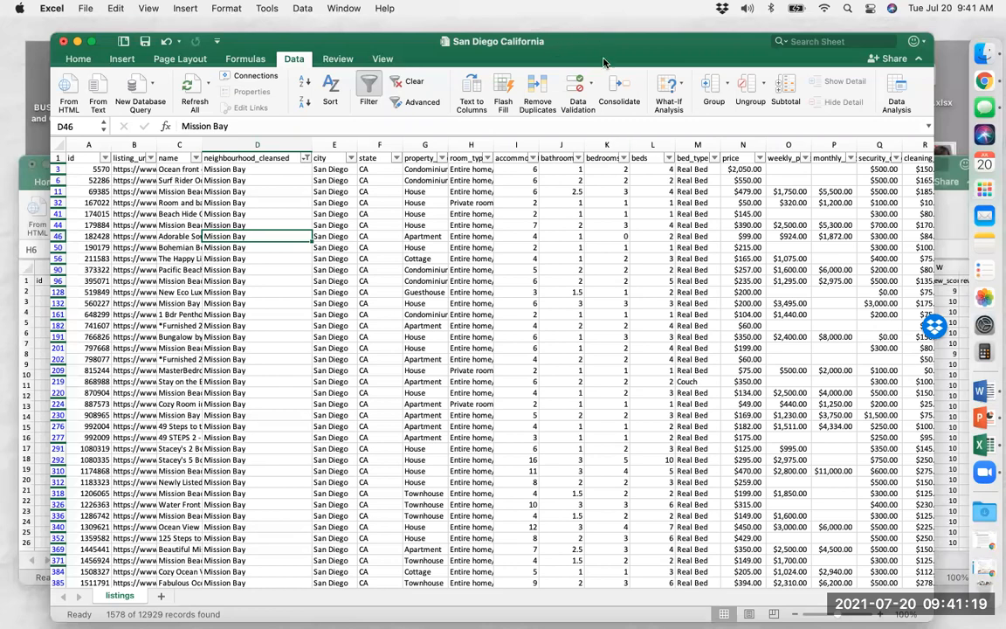
Reset the neighbourhood_cleansed filter so that no neighbourhood restricts the listings
{"action": "left_click", "coordinate": [306, 158]}
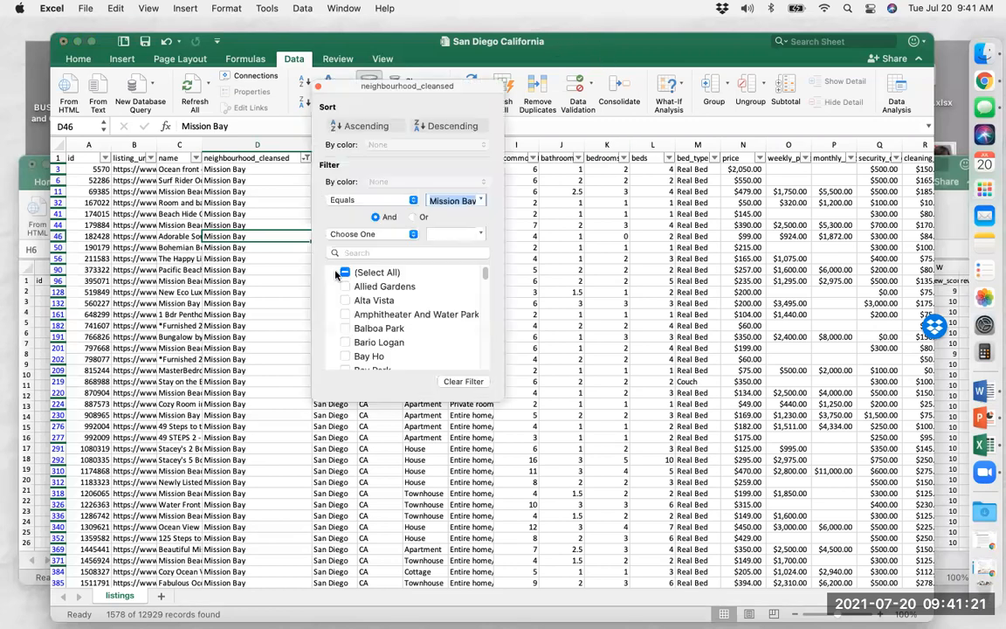
{"action": "left_click", "coordinate": [346, 273]}
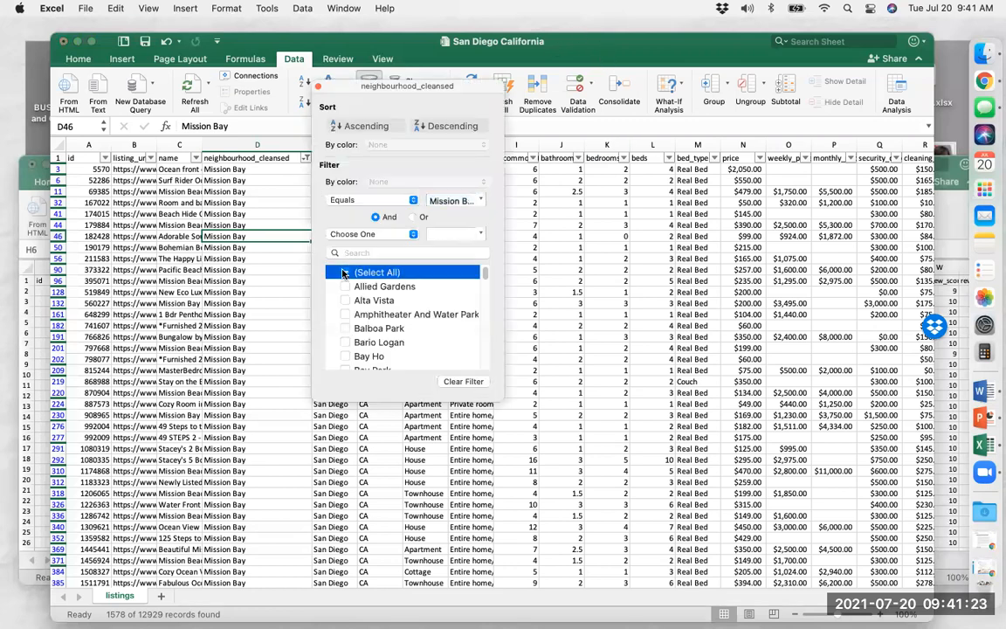
{"action": "left_click", "coordinate": [262, 315]}
{"action": "left_click", "coordinate": [370, 303]}
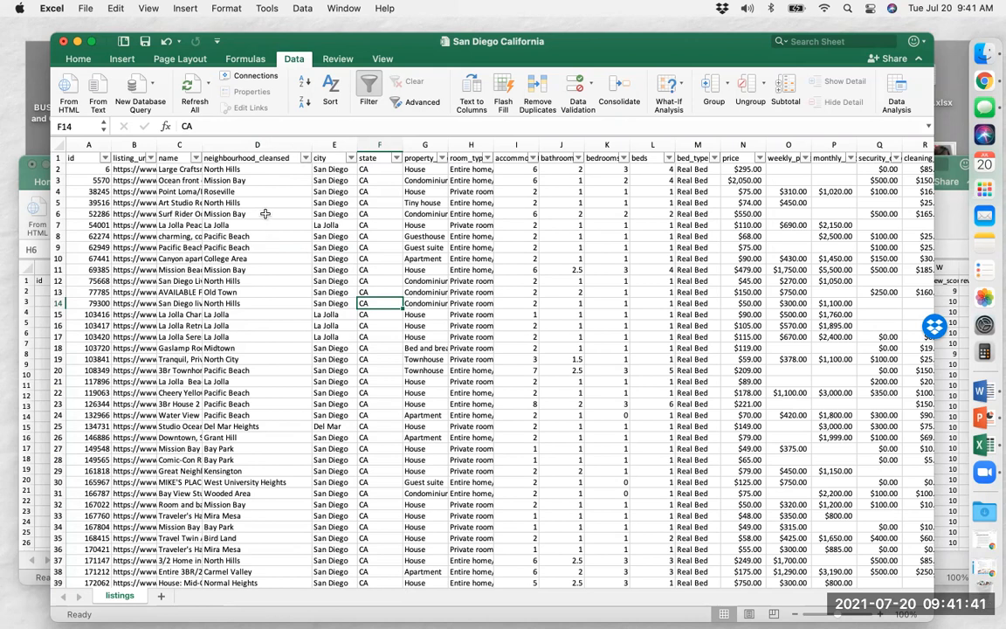
Check the entry count of the unfiltered neighbourhood_cleansed column and turn off filtering for the listings data
{"action": "left_click", "coordinate": [236, 141]}
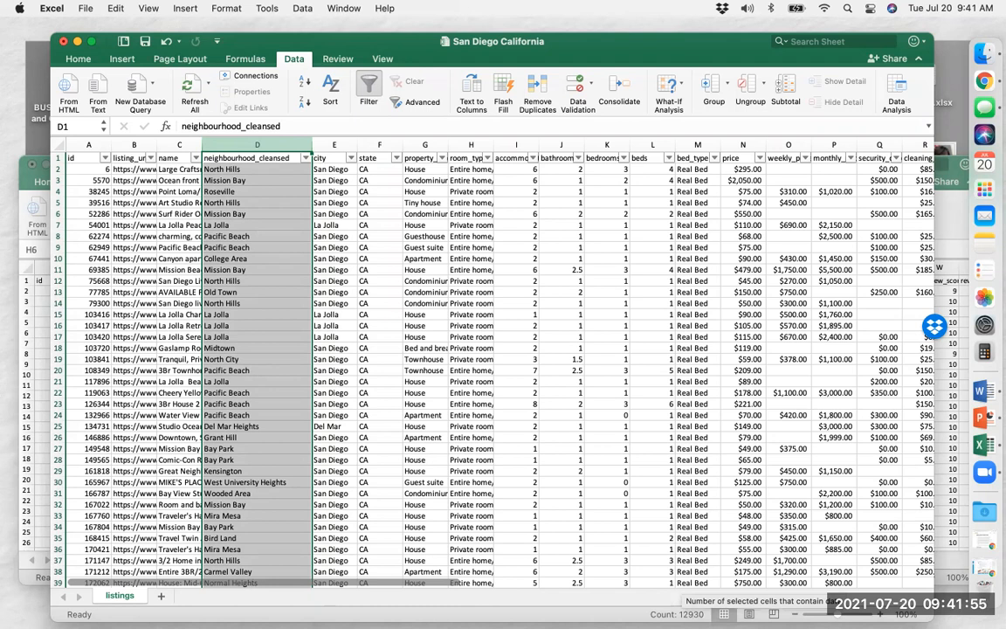
{"action": "left_click", "coordinate": [471, 292]}
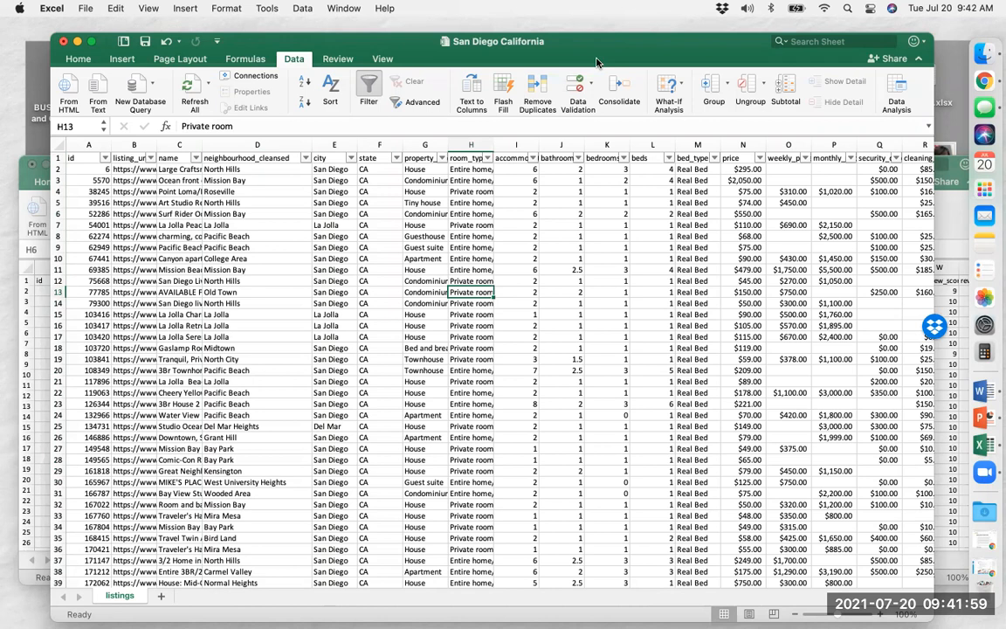
{"action": "left_click", "coordinate": [368, 92]}
{"action": "left_click", "coordinate": [259, 237]}
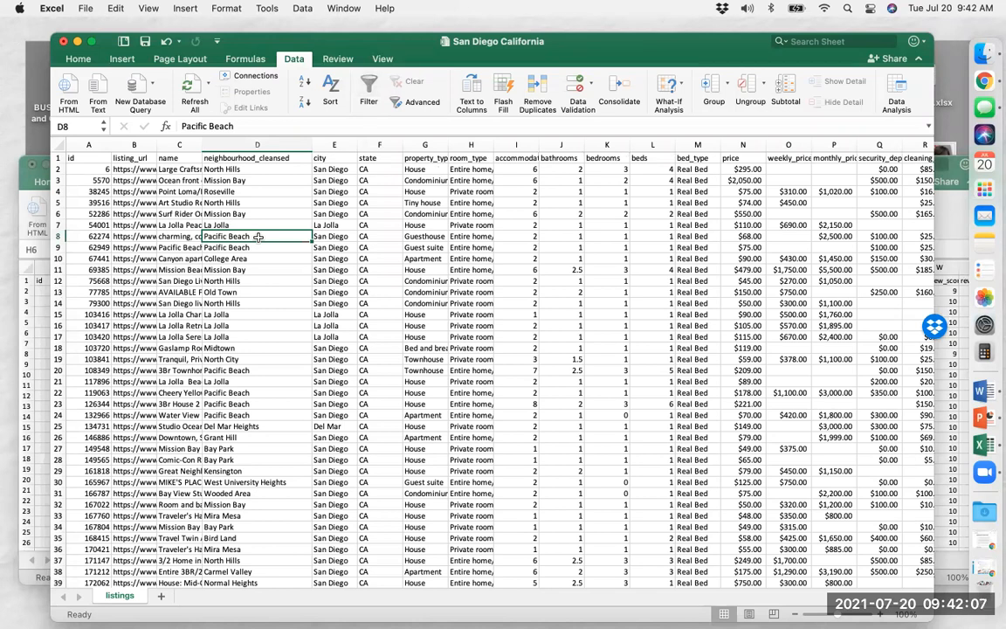
{"action": "left_click", "coordinate": [171, 248]}
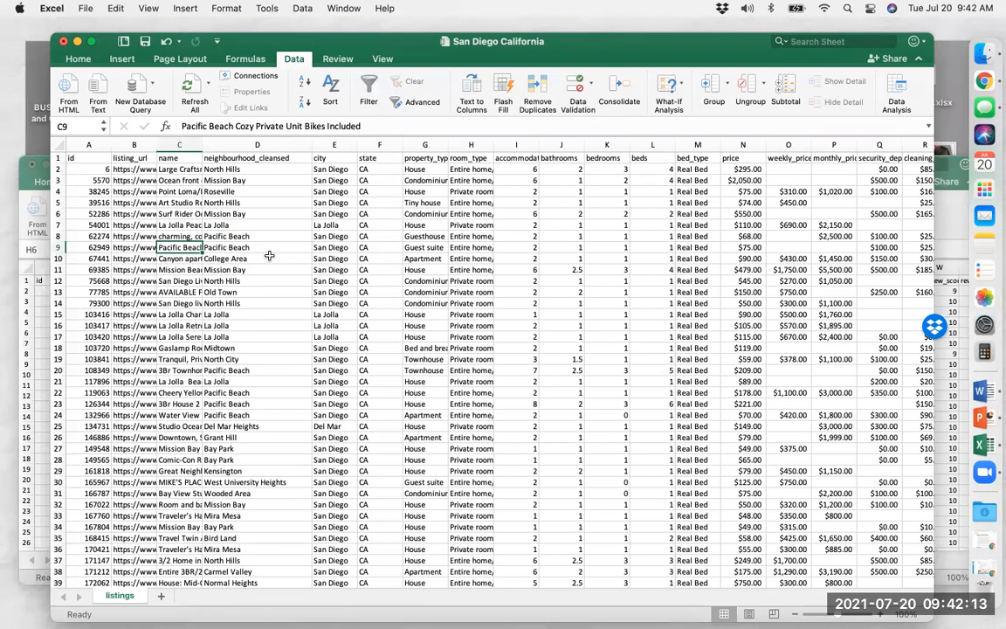
Reposition the San Diego California window and select the whole neighbourhood_cleansed column to examine its entry count
{"action": "left_click_drag", "start_coordinate": [773, 59], "coordinate": [764, 77]}
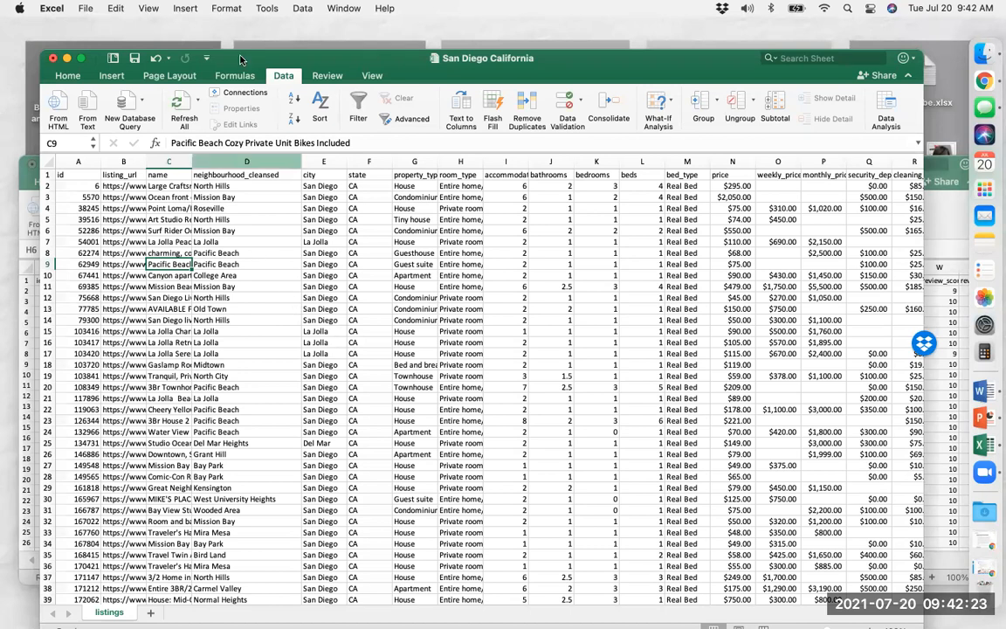
{"action": "left_click_drag", "start_coordinate": [219, 58], "coordinate": [193, 32]}
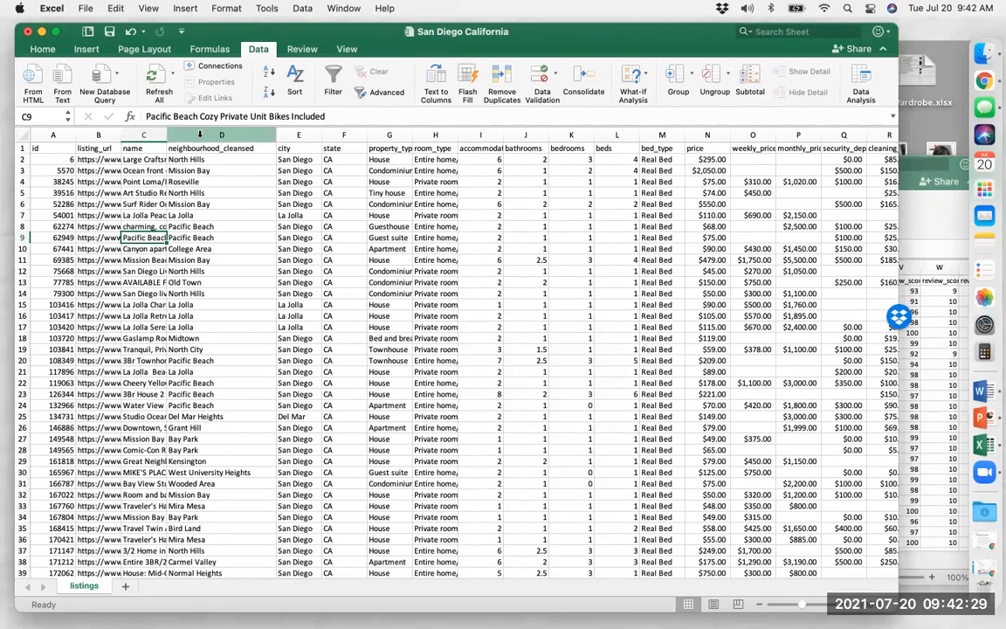
{"action": "left_click", "coordinate": [199, 134]}
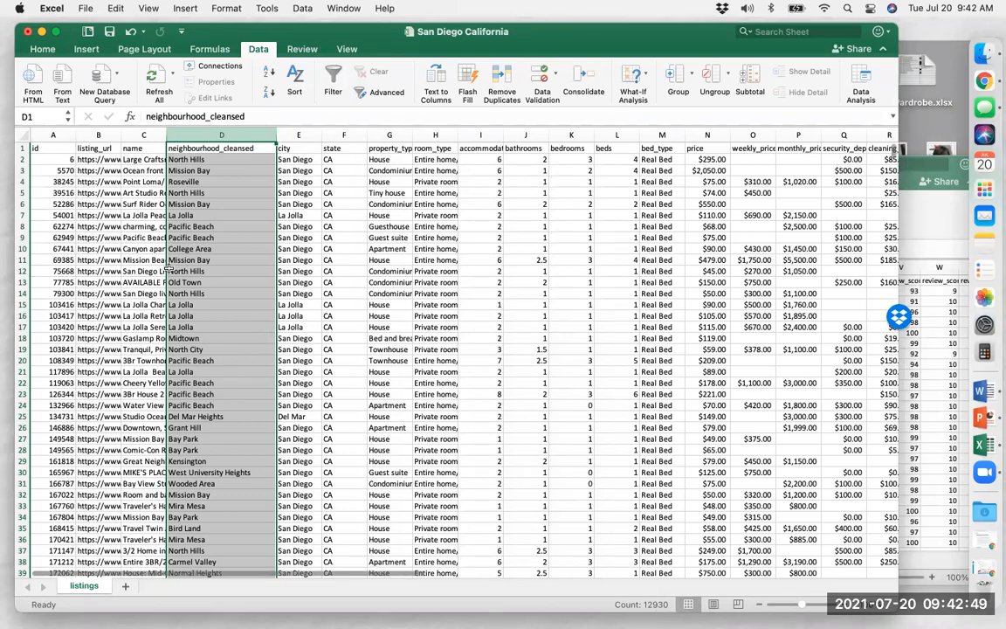
Filter the neighbourhood_cleansed column to show only Balboa Park listings and check the filtered column's entry count
{"action": "left_click", "coordinate": [174, 236]}
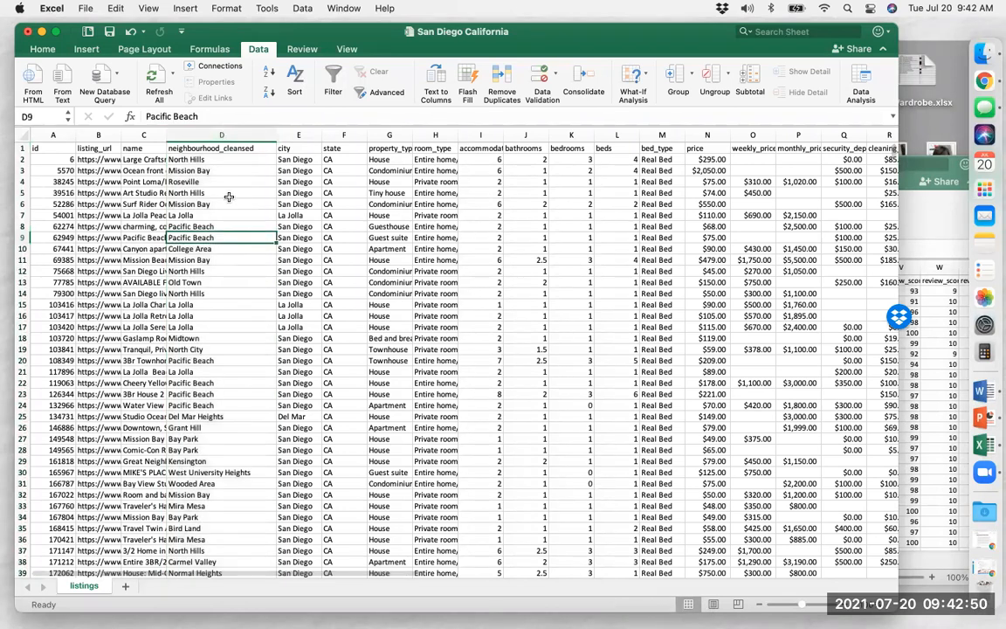
{"action": "left_click", "coordinate": [330, 78]}
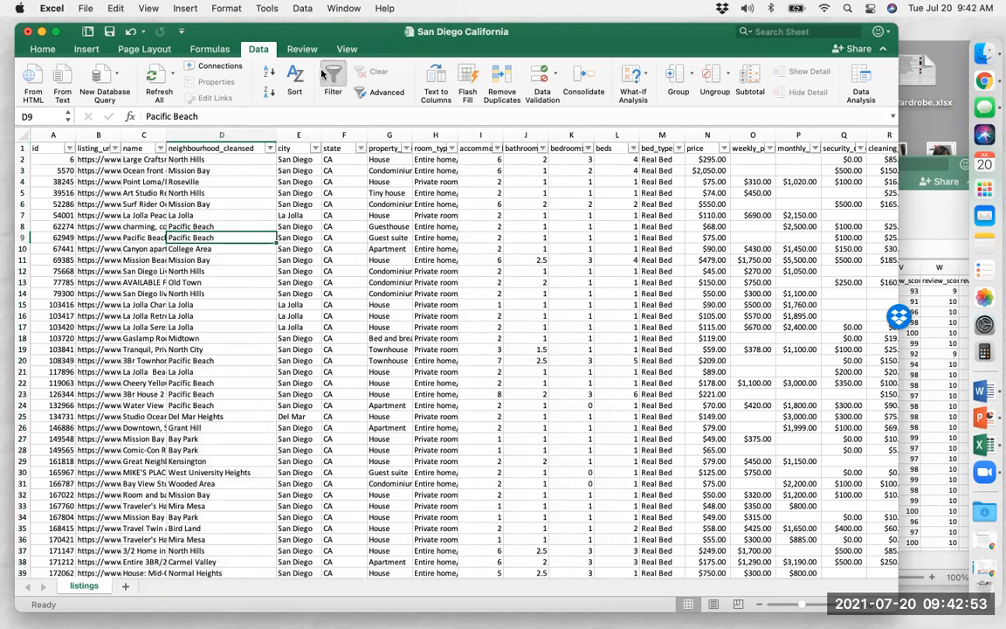
{"action": "left_click", "coordinate": [270, 148]}
{"action": "left_click", "coordinate": [307, 237]}
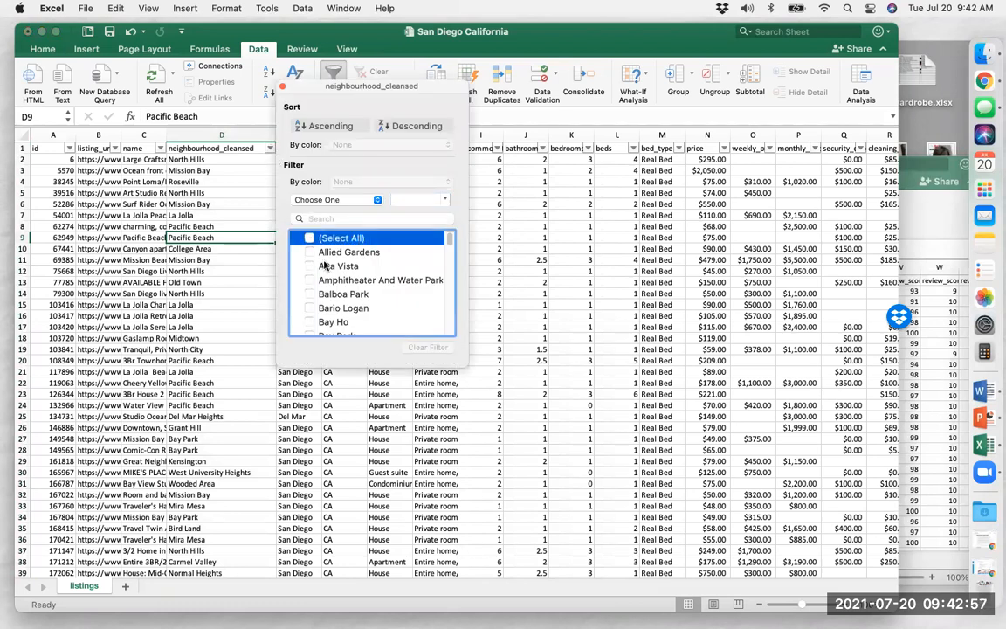
{"action": "scroll", "coordinate": [347, 277], "scroll_direction": "down", "scroll_amount": 1}
{"action": "left_click", "coordinate": [316, 286]}
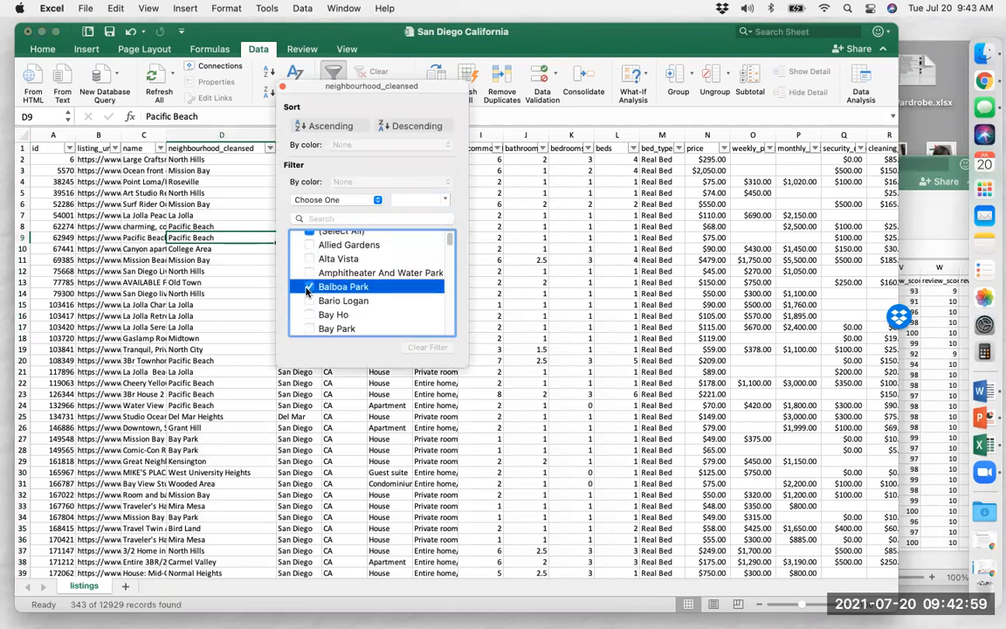
{"action": "left_click", "coordinate": [216, 278]}
{"action": "left_click", "coordinate": [225, 204]}
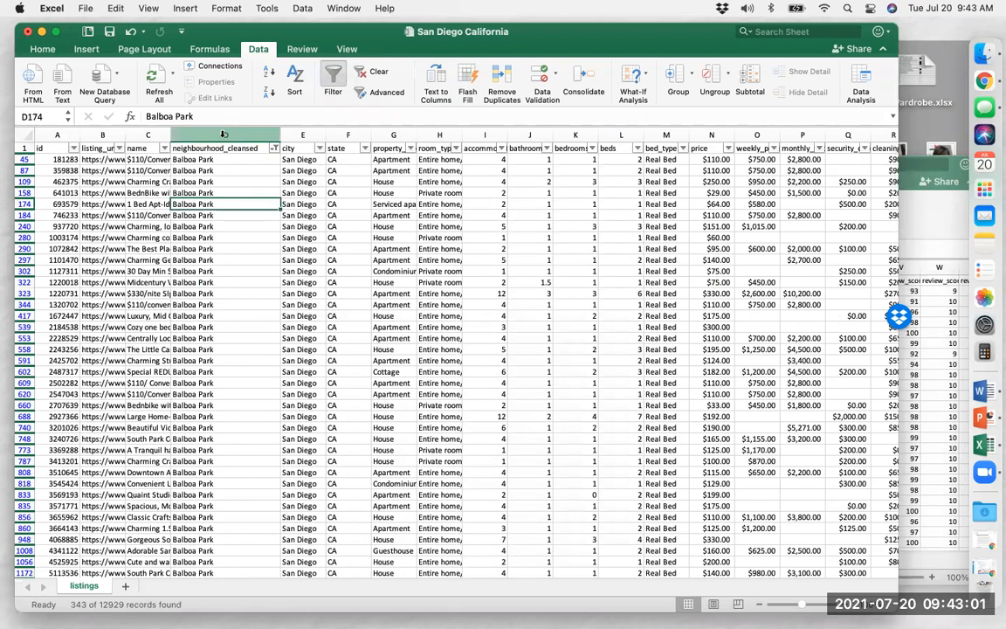
{"action": "left_click", "coordinate": [223, 133]}
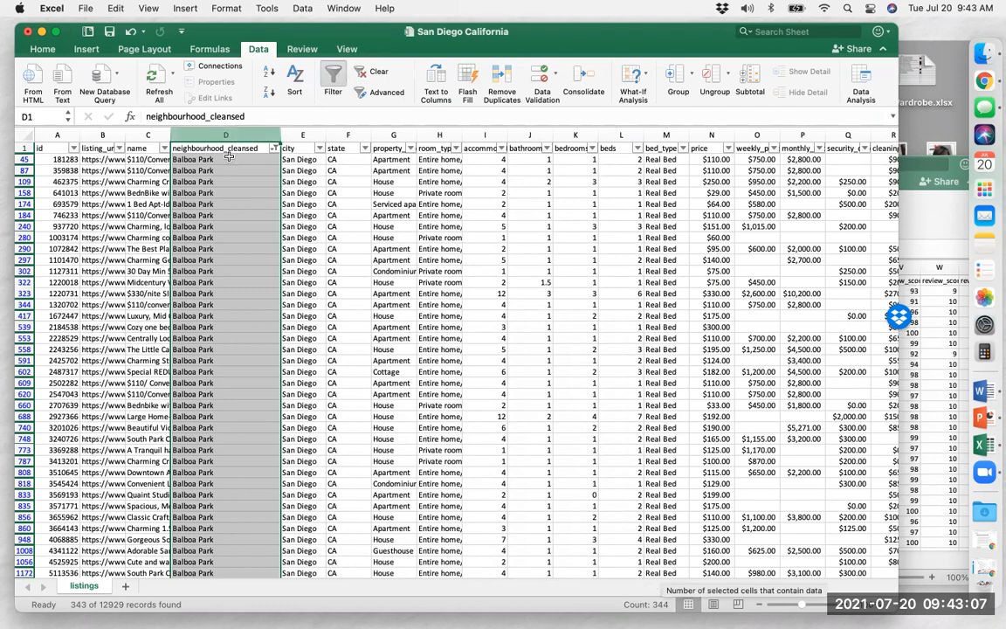
{"action": "left_click", "coordinate": [233, 306]}
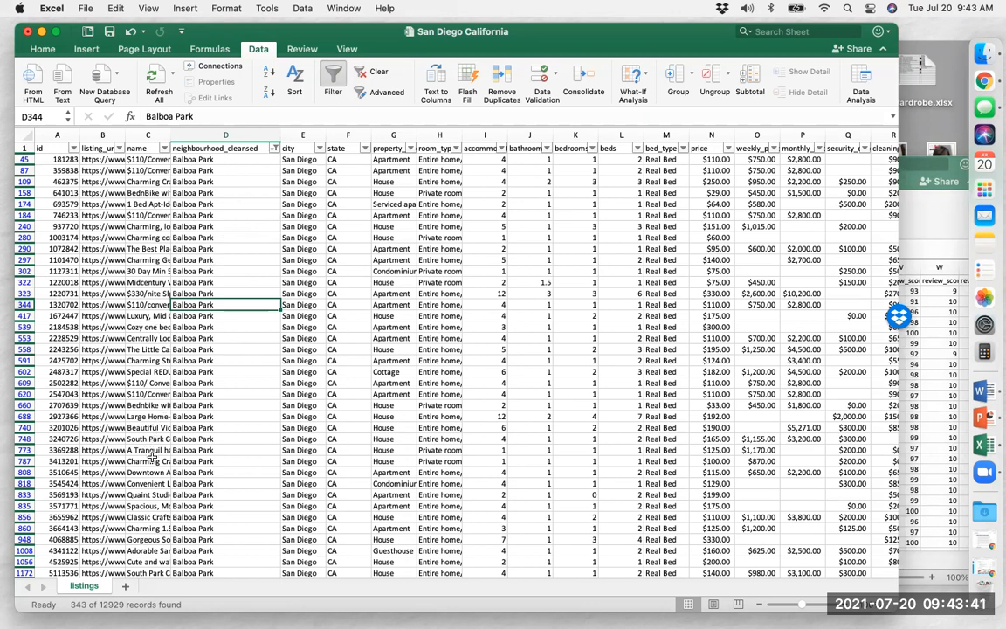
Add a new worksheet and copy all the filtered Balboa Park listings with their headers into it, starting at cell A1
{"action": "left_click", "coordinate": [125, 588]}
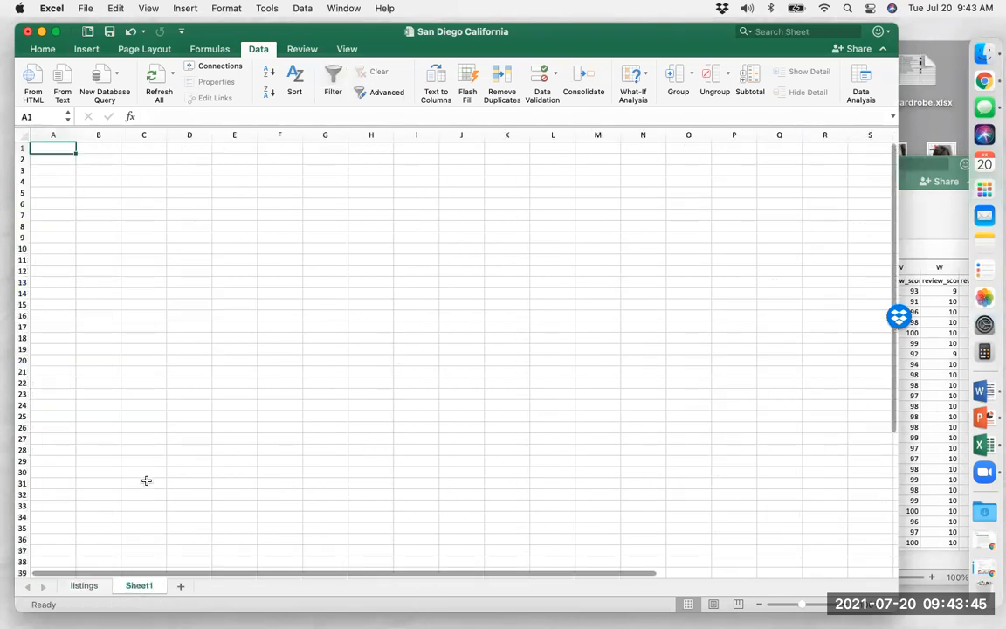
{"action": "left_click", "coordinate": [84, 585]}
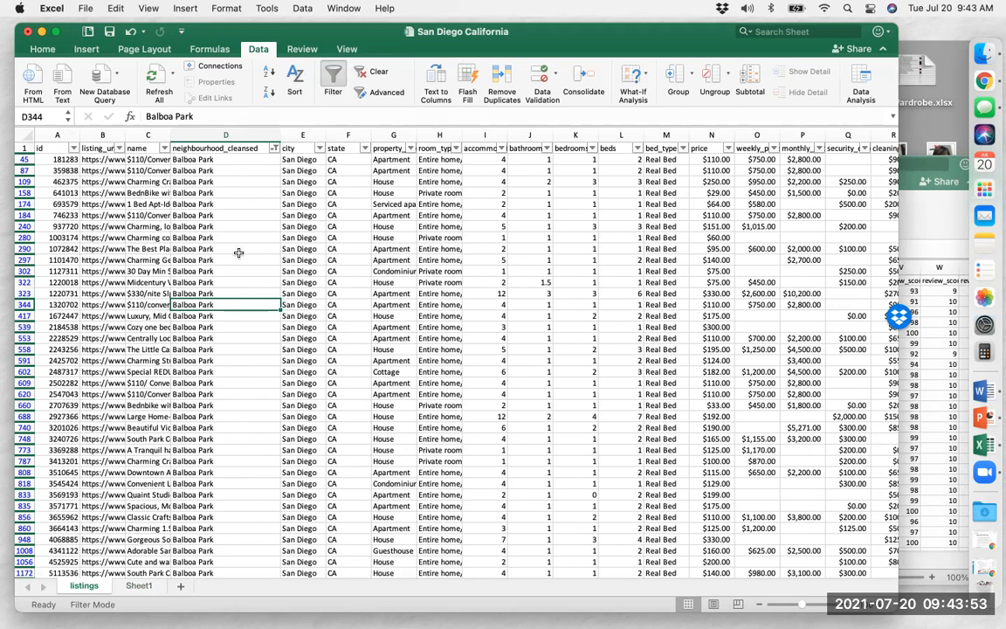
{"action": "left_click", "coordinate": [27, 136]}
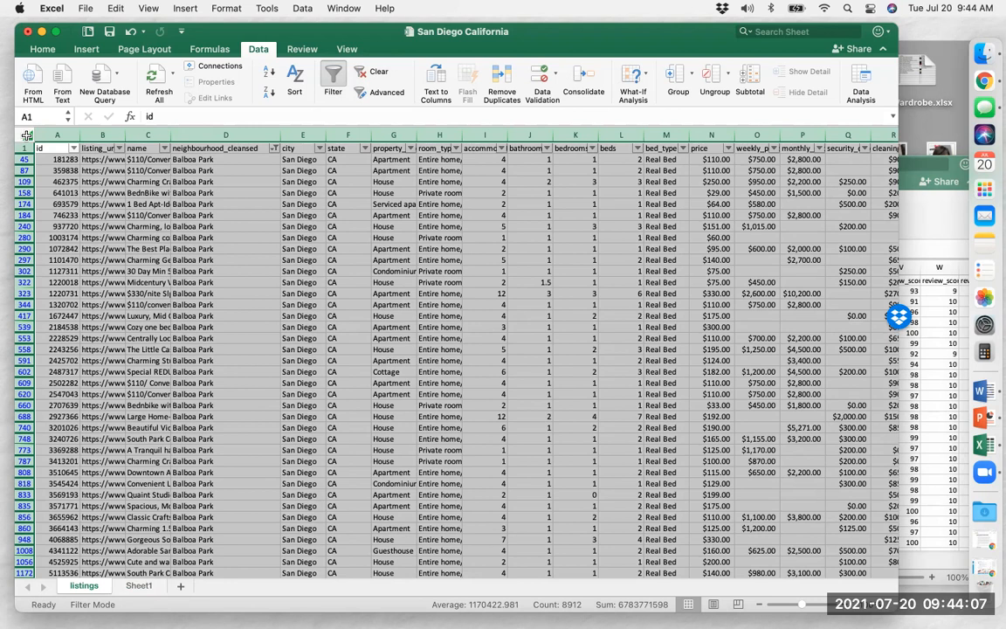
{"action": "key", "text": "super+c"}
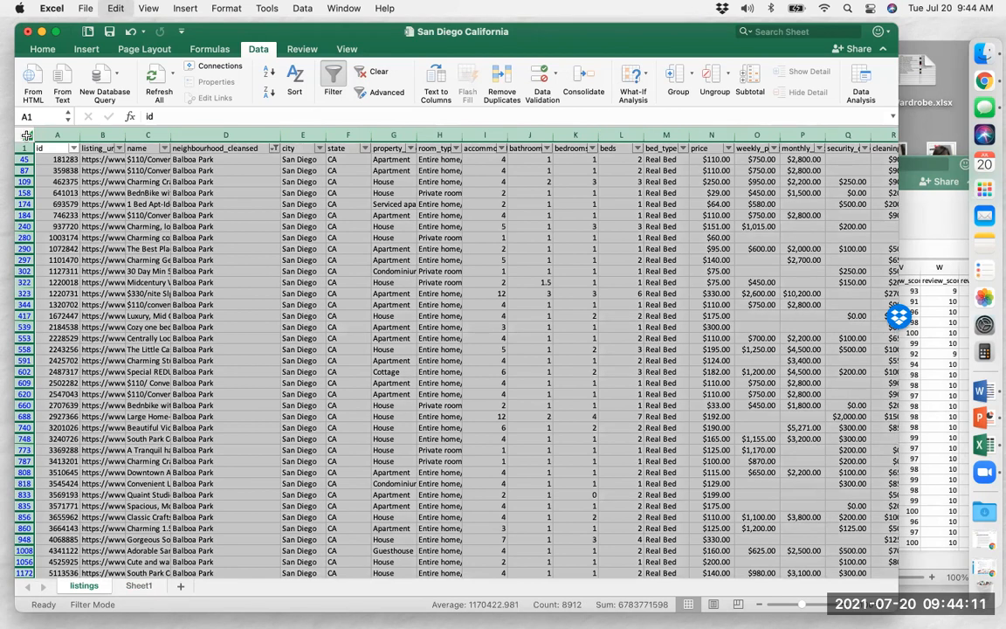
{"action": "key", "text": "super+c"}
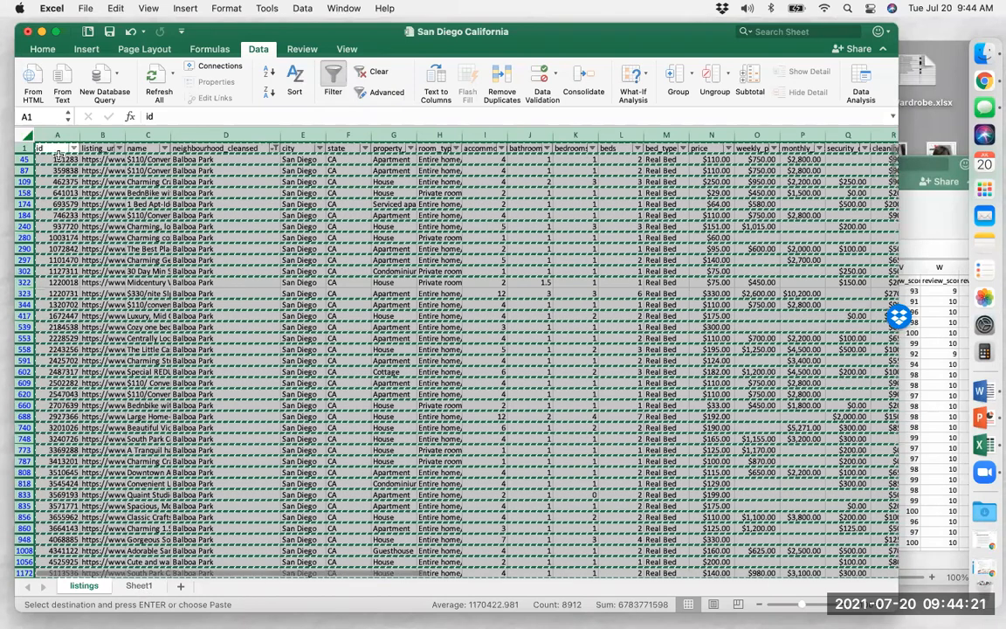
{"action": "left_click", "coordinate": [140, 587]}
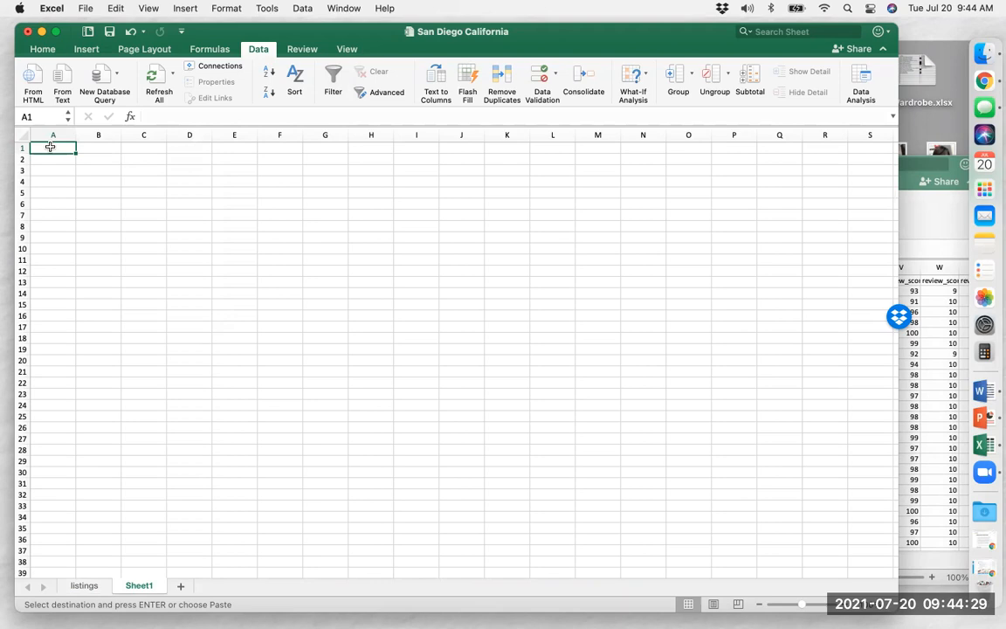
{"action": "key", "text": "super+v"}
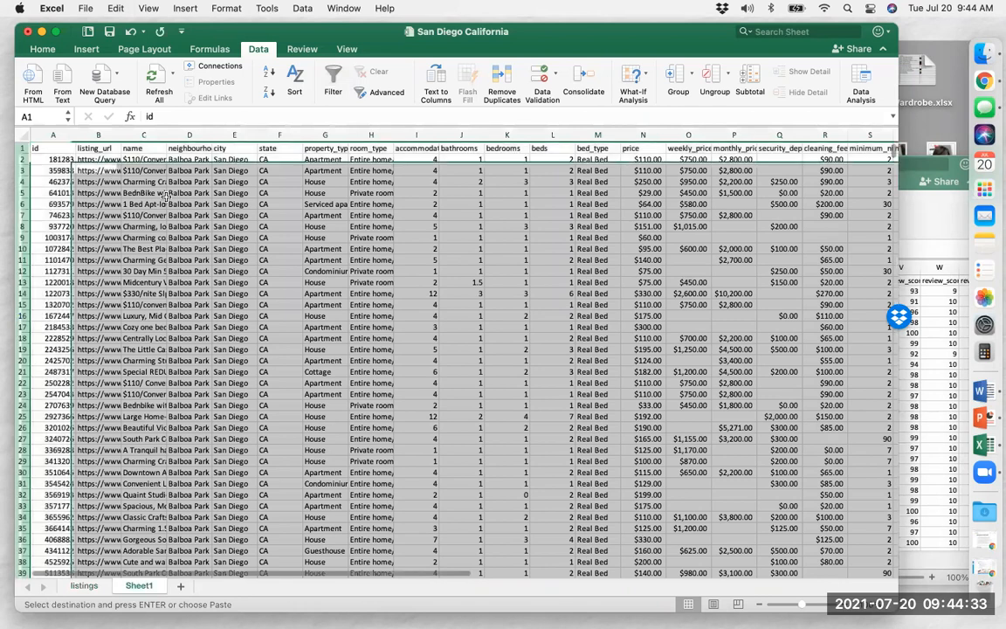
Check the entry count of the neighbourhood_cleansed column in the copied Balboa Park worksheet
{"action": "left_click", "coordinate": [98, 170]}
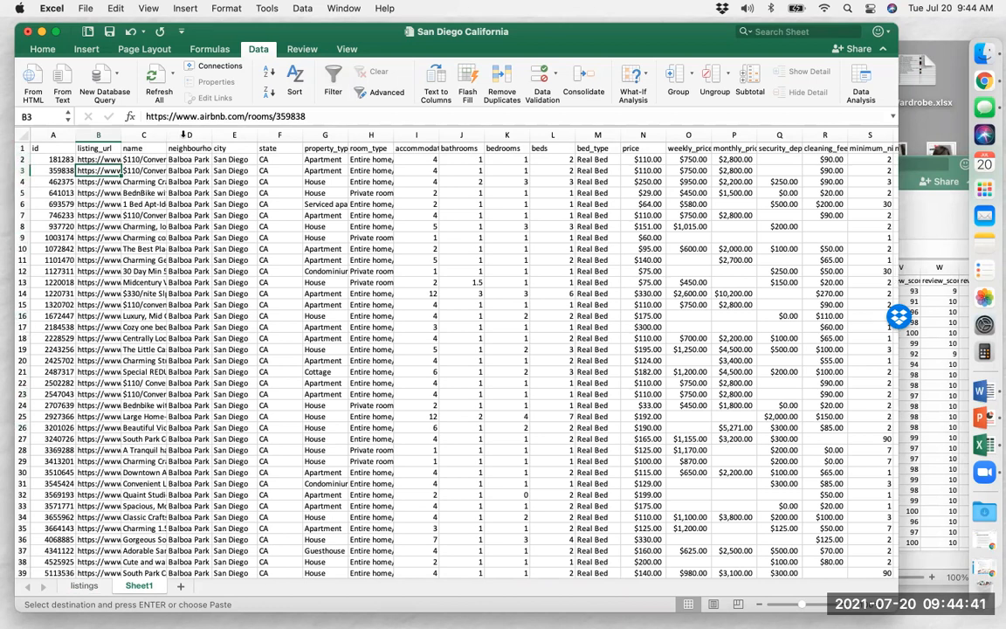
{"action": "left_click", "coordinate": [184, 134]}
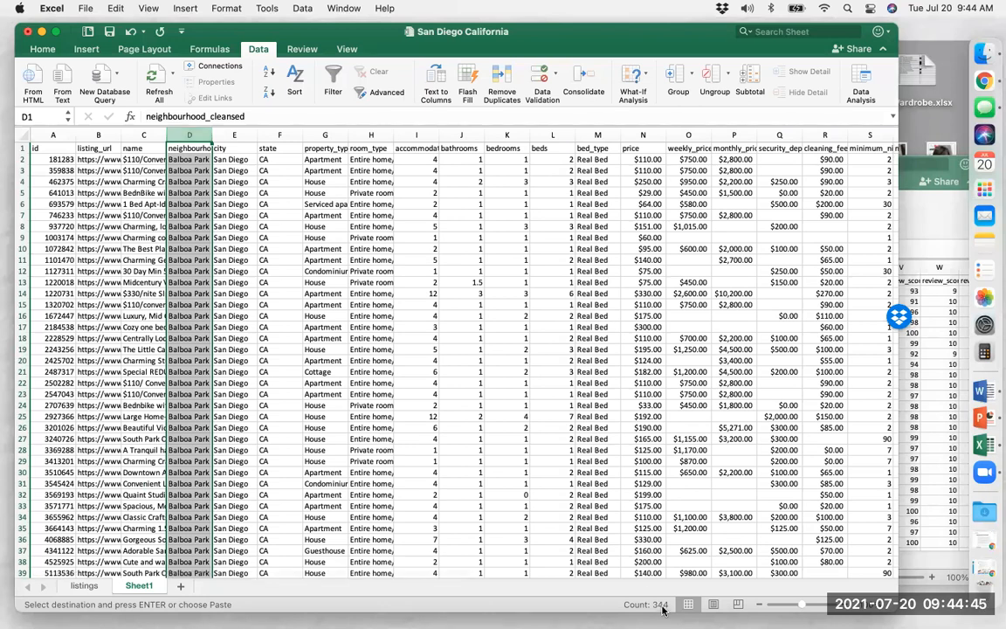
{"action": "left_click", "coordinate": [227, 302]}
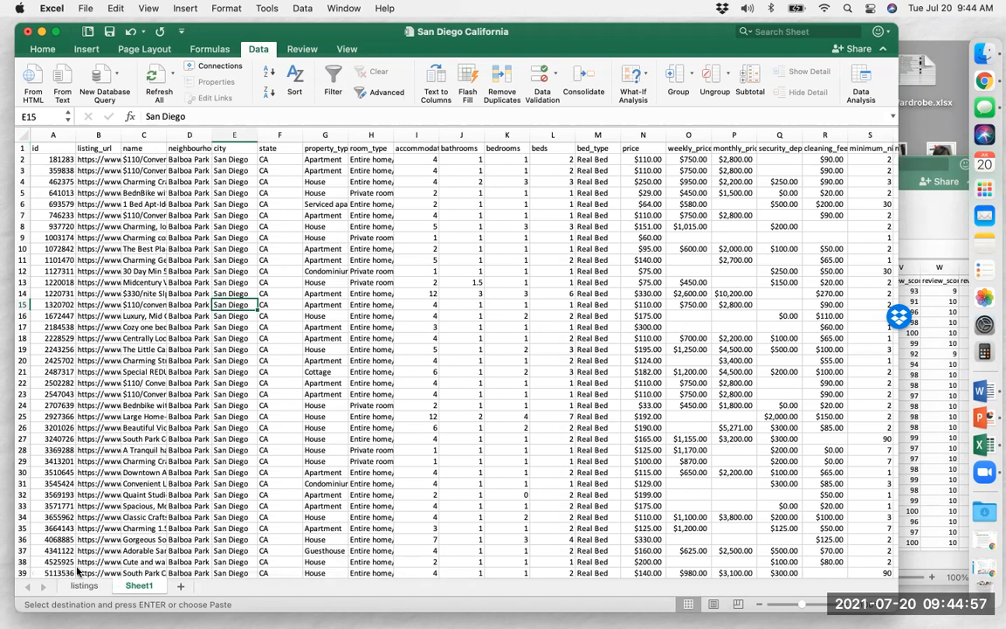
Return to the listings worksheet and turn off filtering so that all neighbourhoods are shown
{"action": "left_click", "coordinate": [218, 233]}
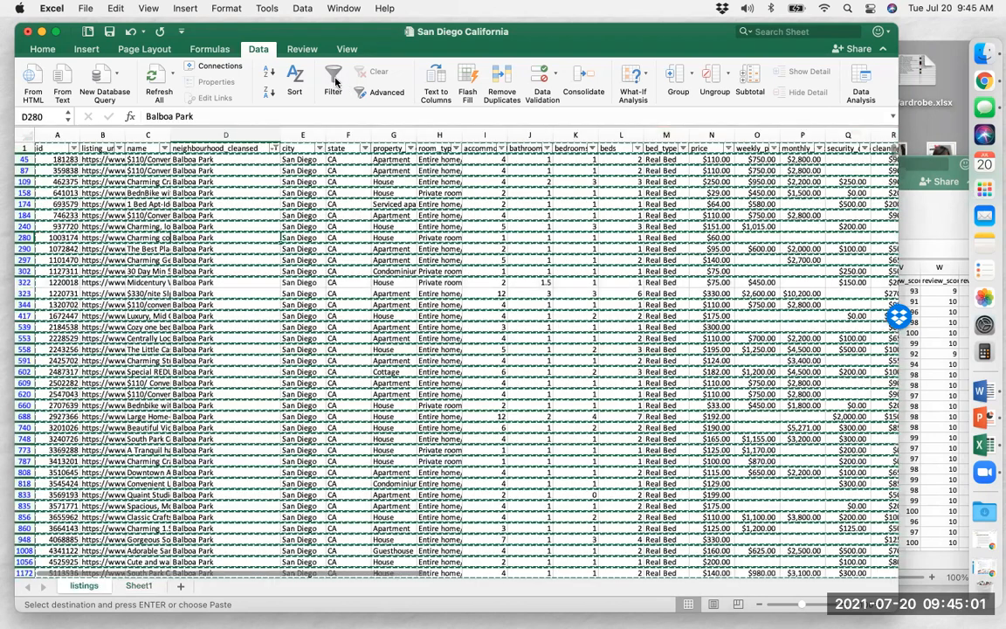
{"action": "left_click", "coordinate": [333, 80]}
{"action": "left_click", "coordinate": [236, 182]}
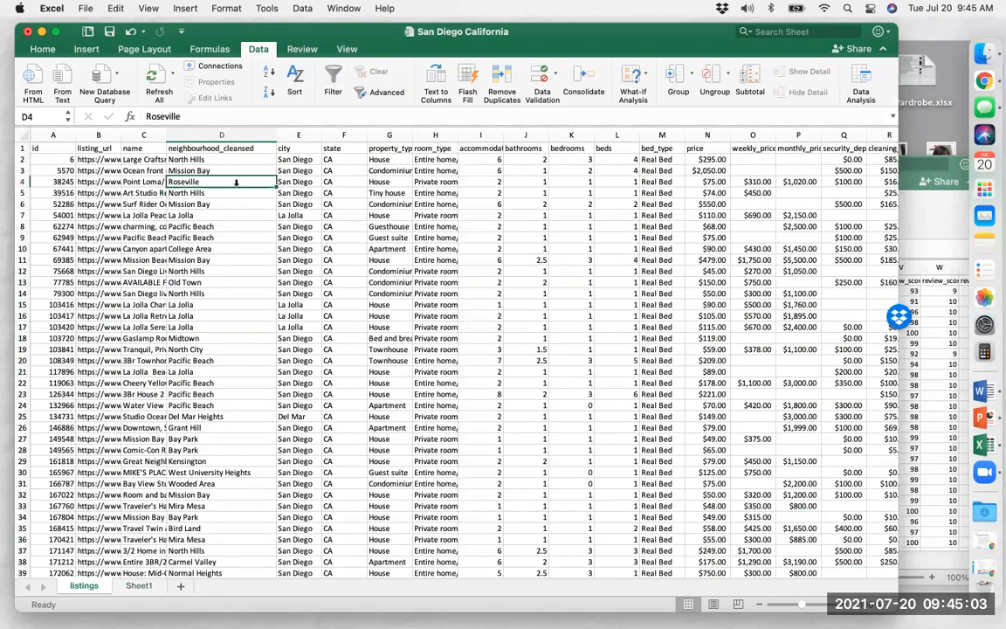
{"action": "left_click", "coordinate": [88, 51]}
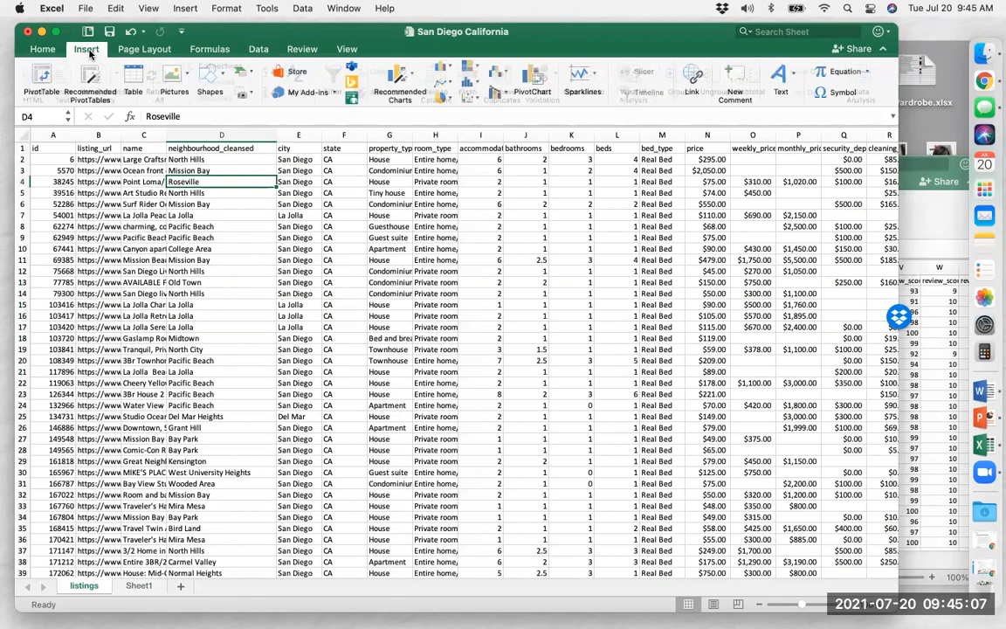
{"action": "left_click", "coordinate": [38, 82]}
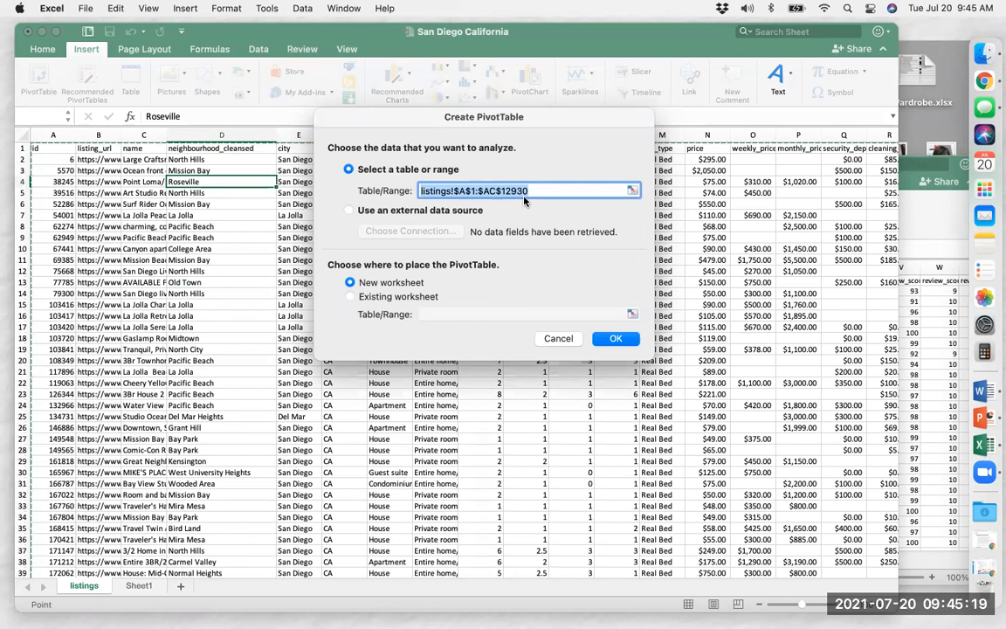
{"action": "left_click", "coordinate": [559, 339]}
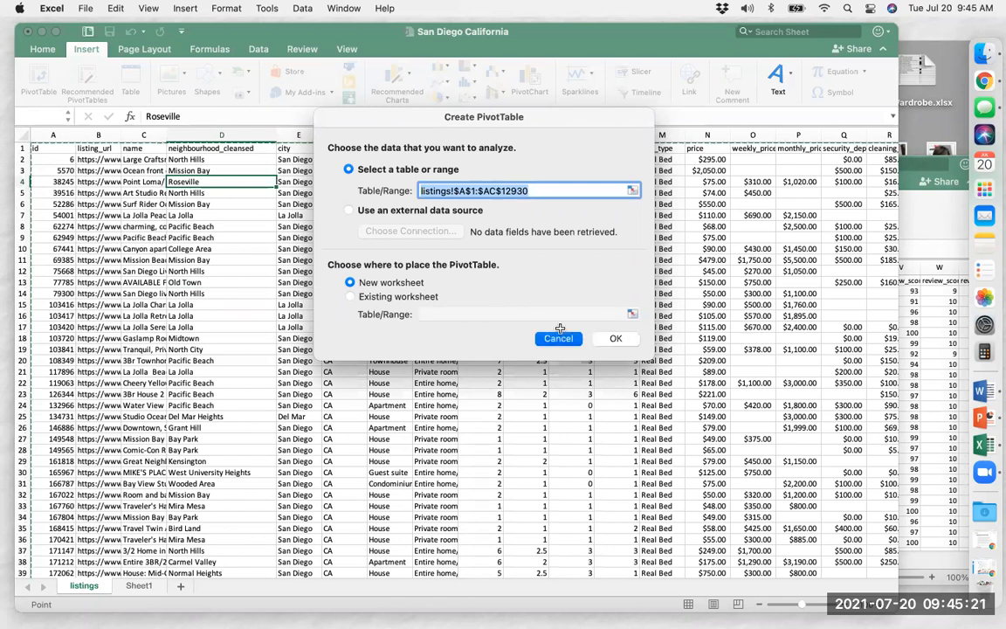
{"action": "left_click", "coordinate": [188, 236]}
{"action": "left_click", "coordinate": [211, 135]}
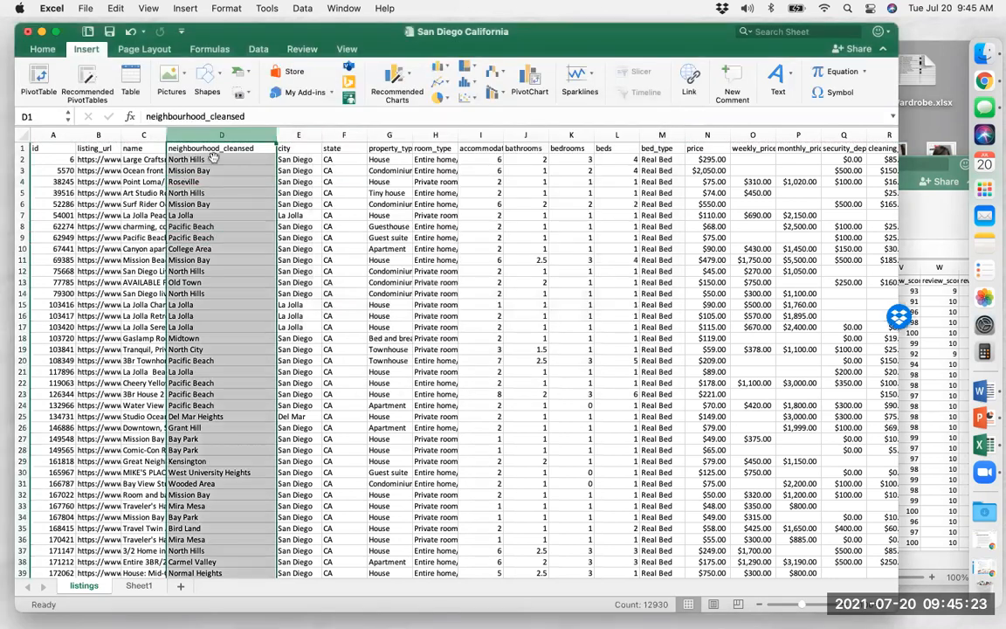
{"action": "left_click", "coordinate": [39, 77]}
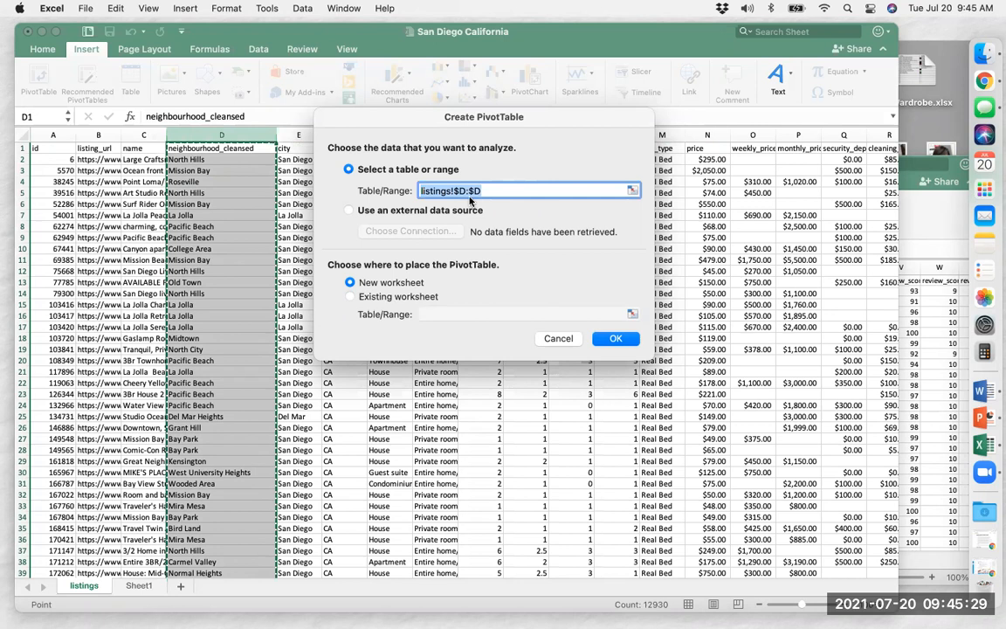
{"action": "left_click", "coordinate": [566, 338]}
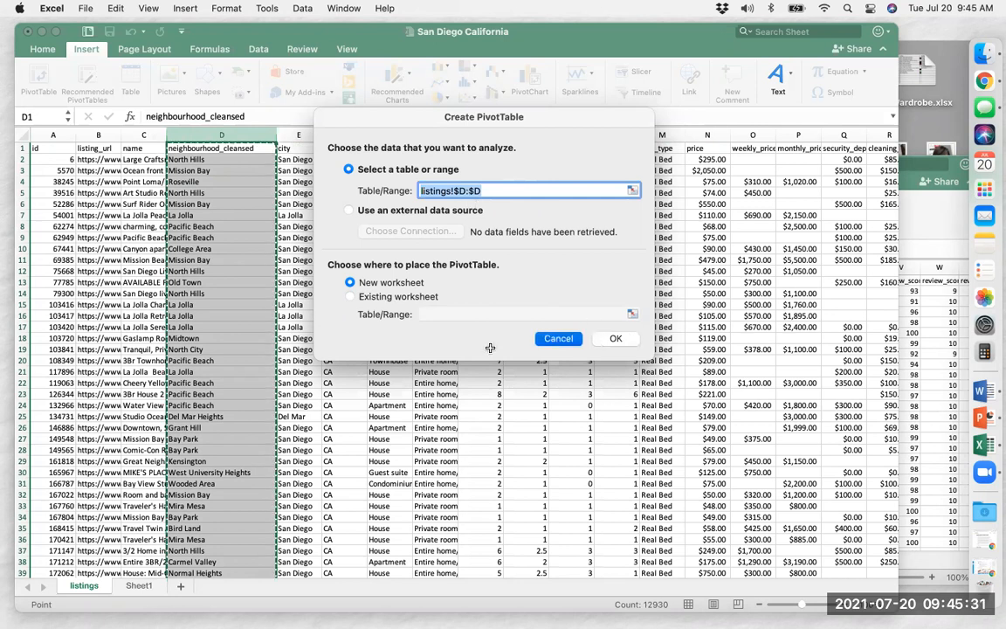
{"action": "left_click", "coordinate": [377, 237]}
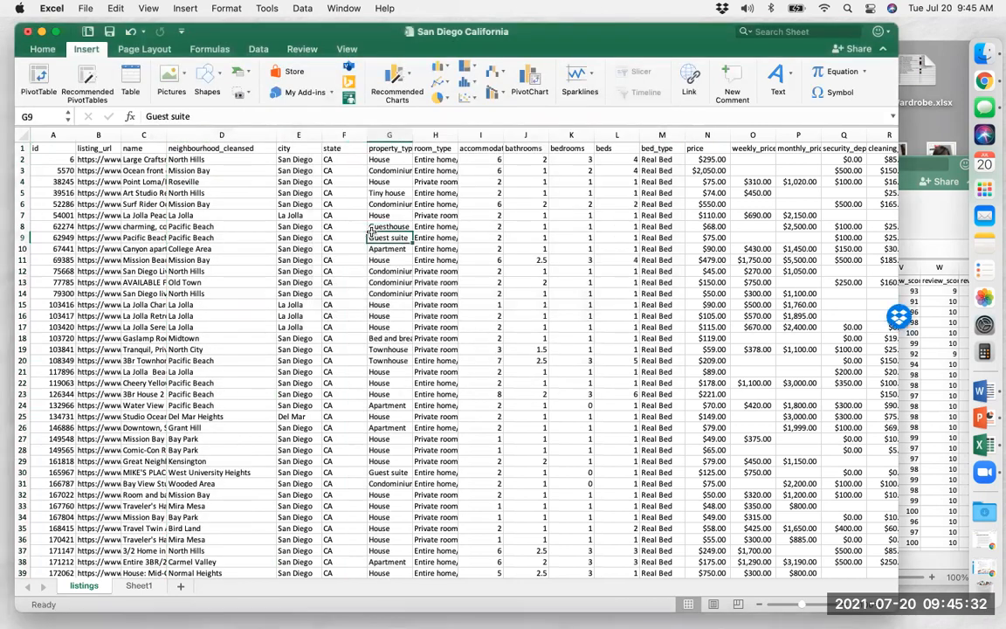
Create a PivotTable on a new worksheet from listings!$A$1:$AC$12930, with neighbourhood_cleansed as rows and its count as values
{"action": "left_click", "coordinate": [179, 193]}
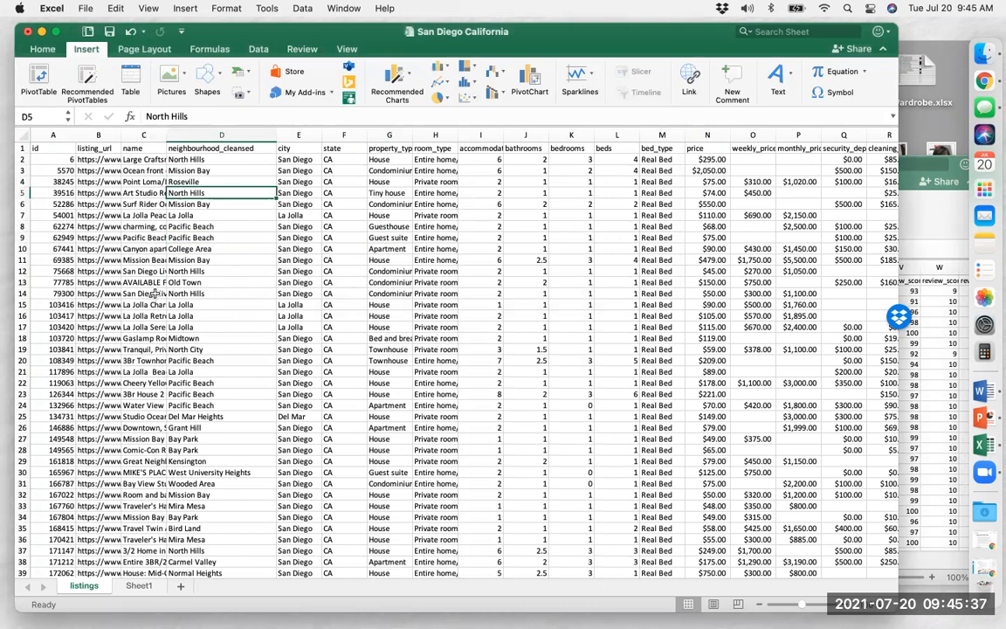
{"action": "left_click", "coordinate": [37, 80]}
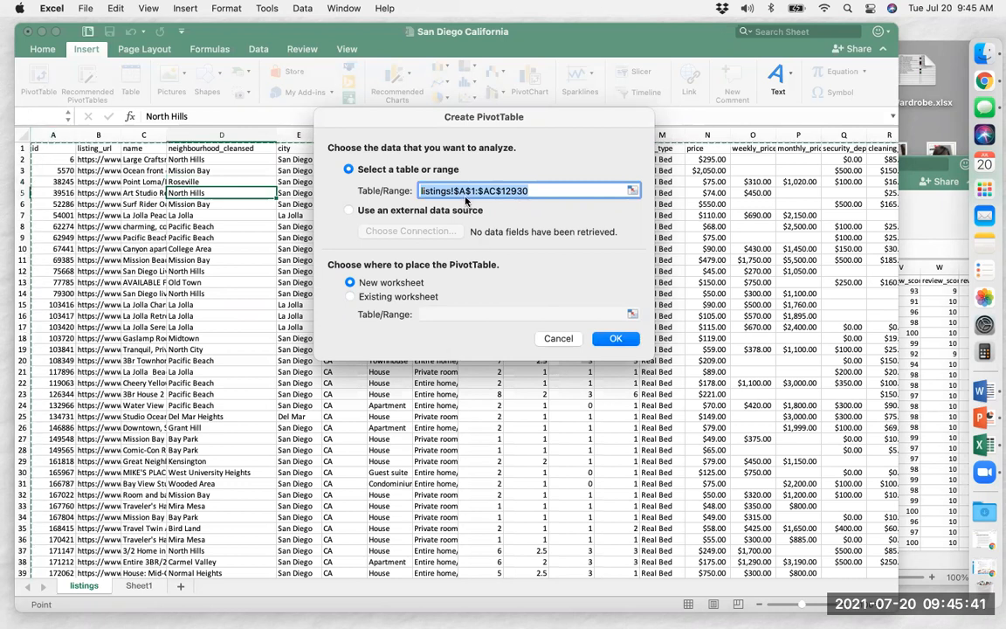
{"action": "left_click", "coordinate": [610, 341]}
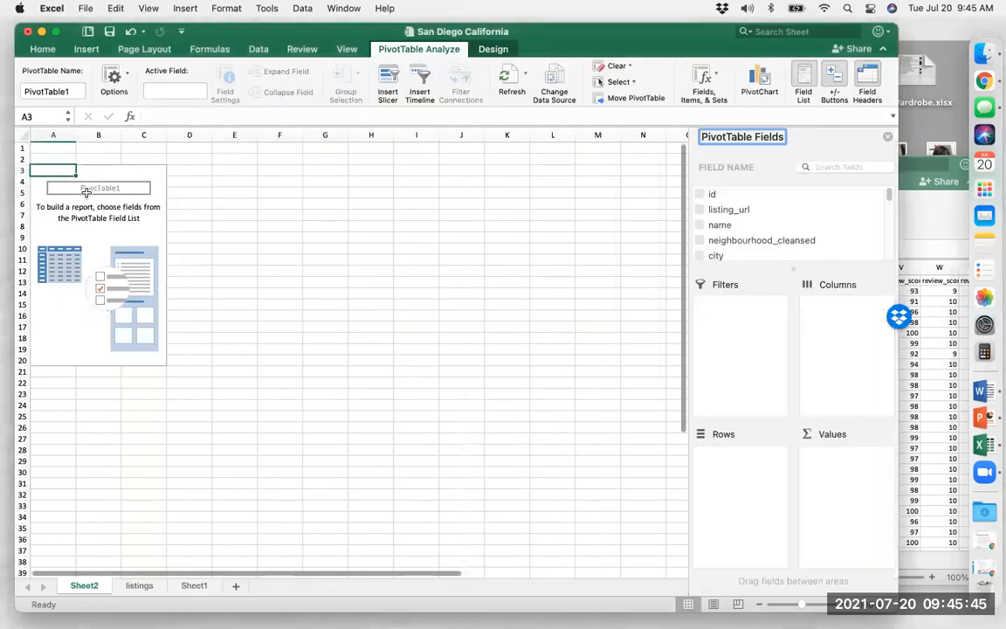
{"action": "left_click", "coordinate": [700, 242]}
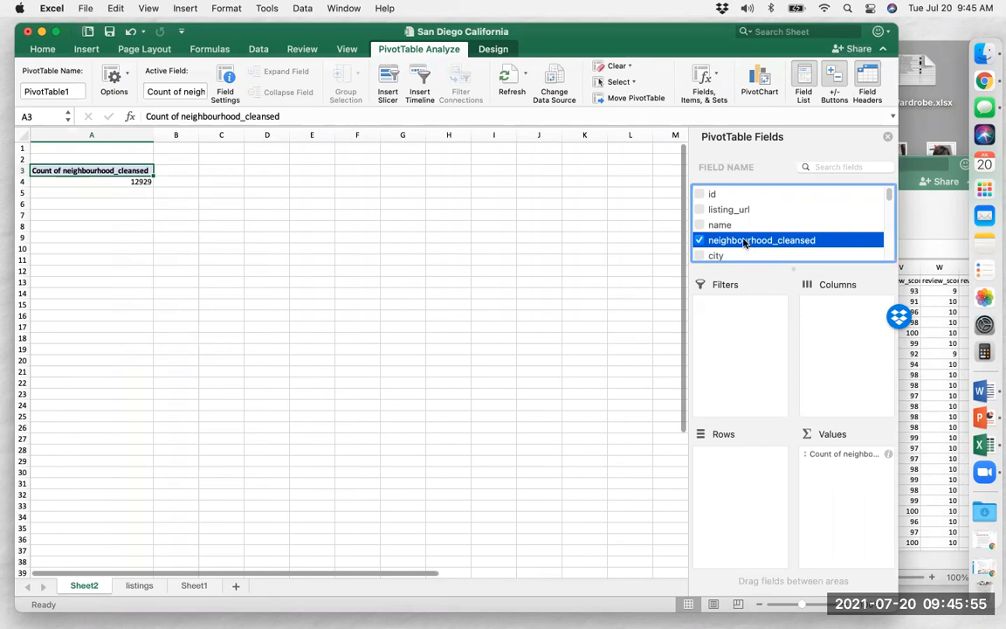
{"action": "left_click_drag", "start_coordinate": [744, 242], "coordinate": [743, 470]}
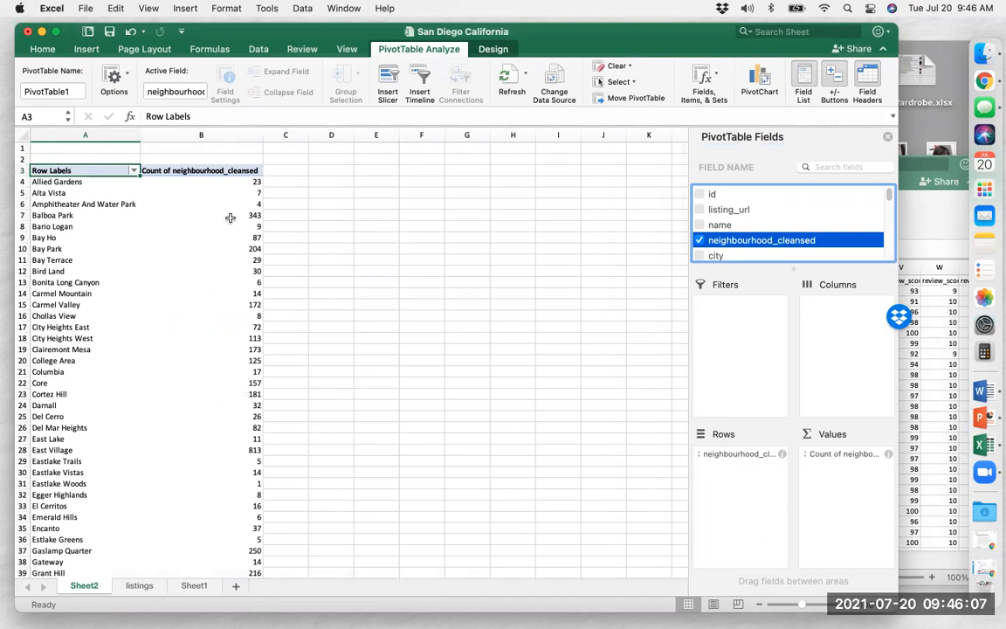
Extract the East Village listings from the PivotTable count into their own sheet and check the neighbourhood_cleansed column's entry count
{"action": "left_click", "coordinate": [249, 450]}
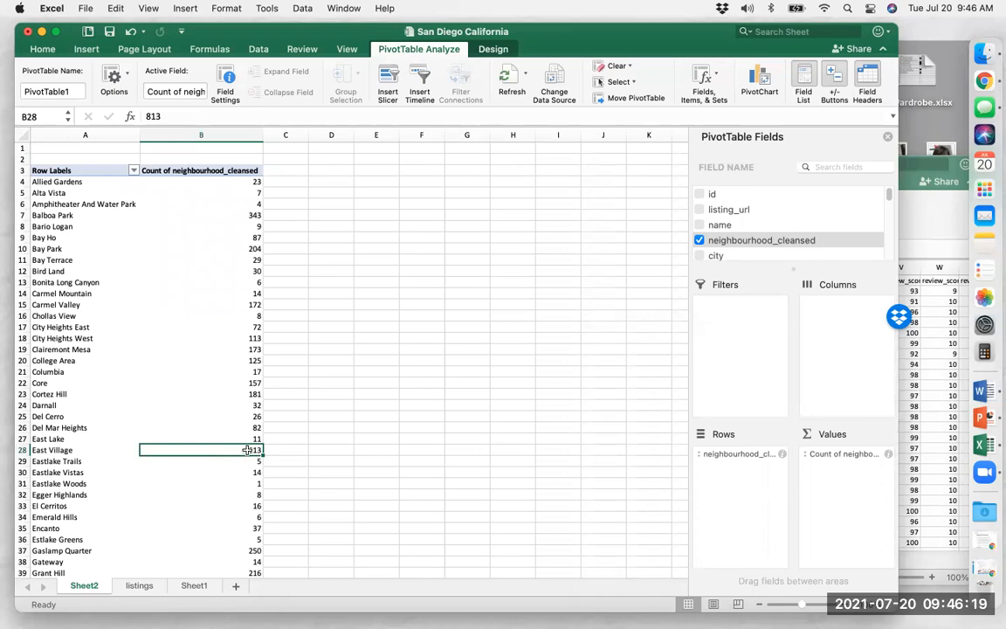
{"action": "double_click", "coordinate": [248, 450]}
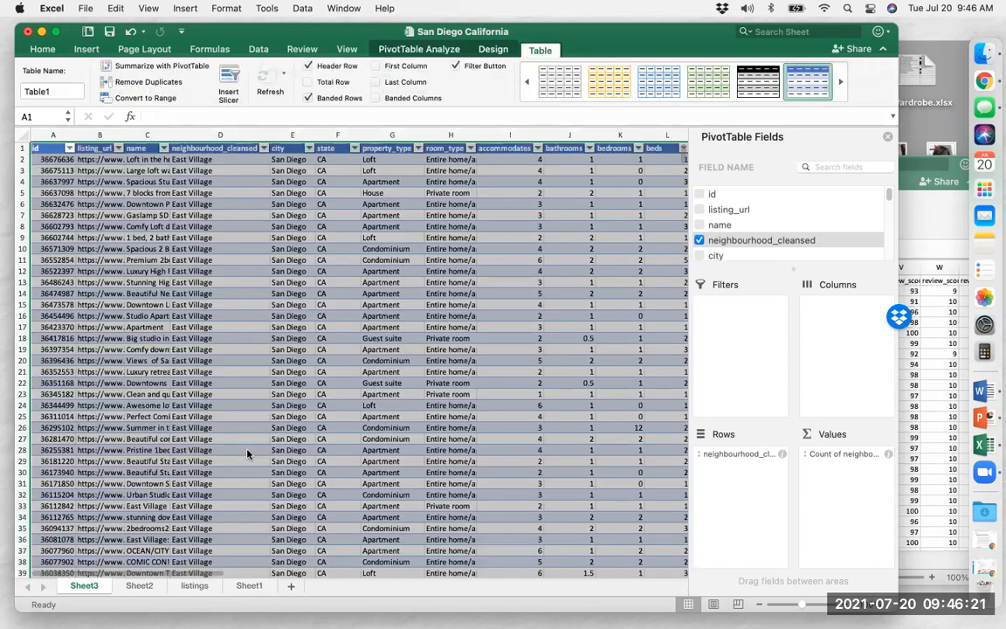
{"action": "left_click", "coordinate": [221, 395]}
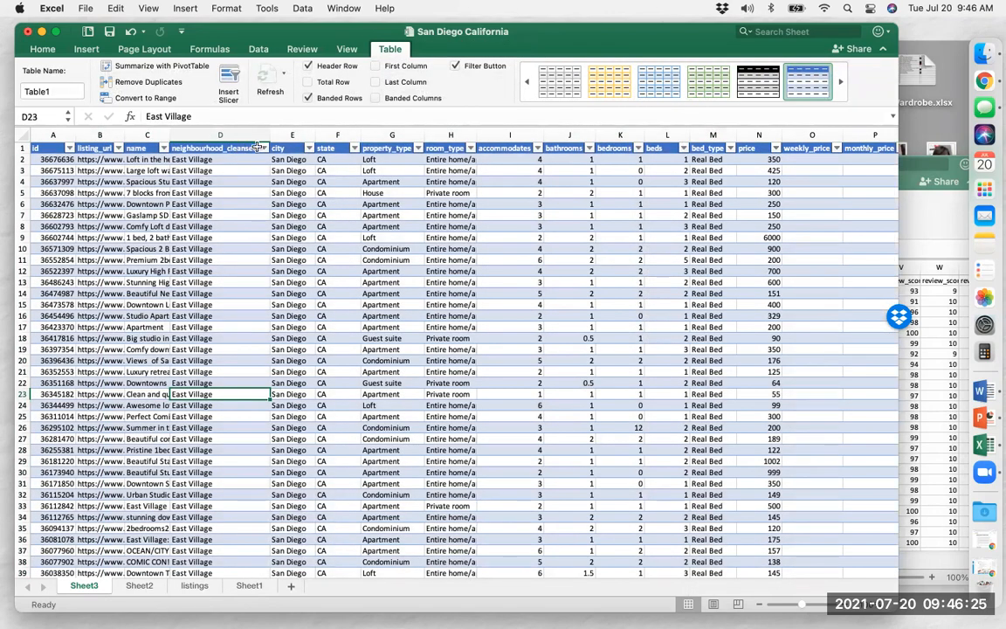
{"action": "left_click", "coordinate": [205, 134]}
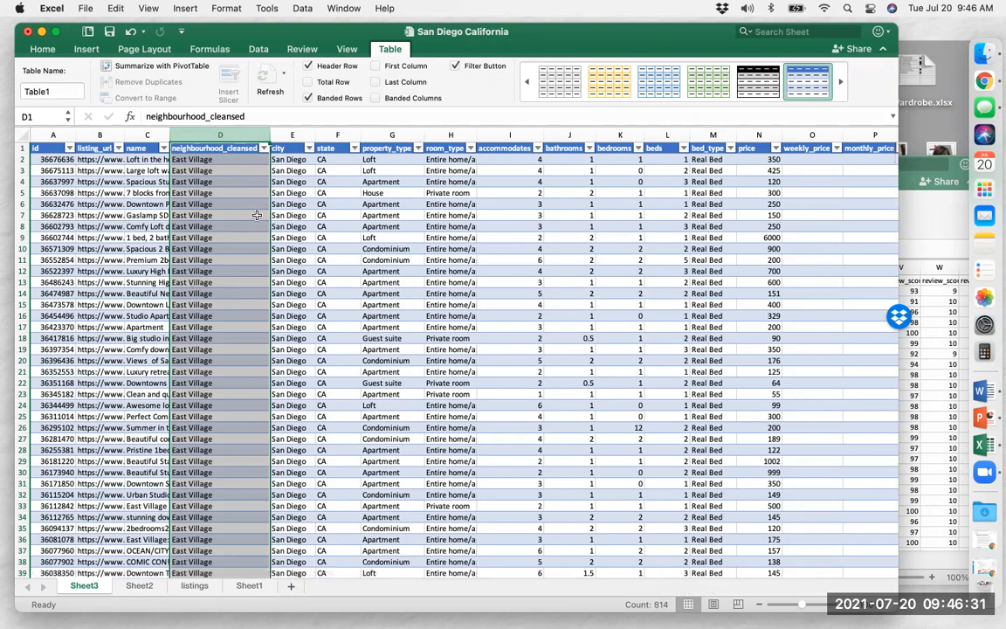
{"action": "left_click", "coordinate": [229, 170]}
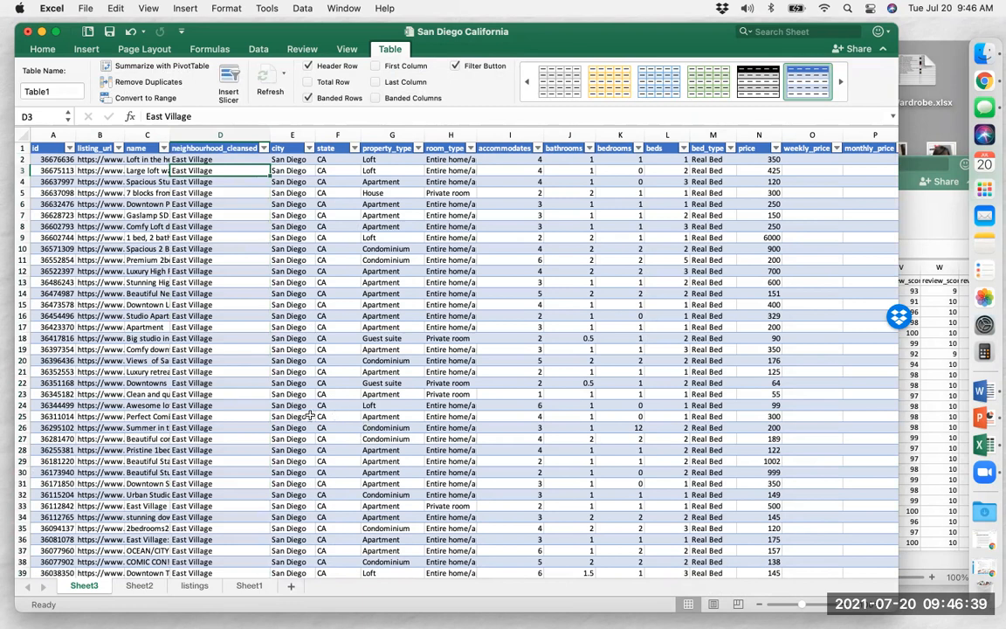
Filter the PivotTable's row labels to show only Balboa Park by deselecting all other neighbourhoods
{"action": "left_click", "coordinate": [139, 585]}
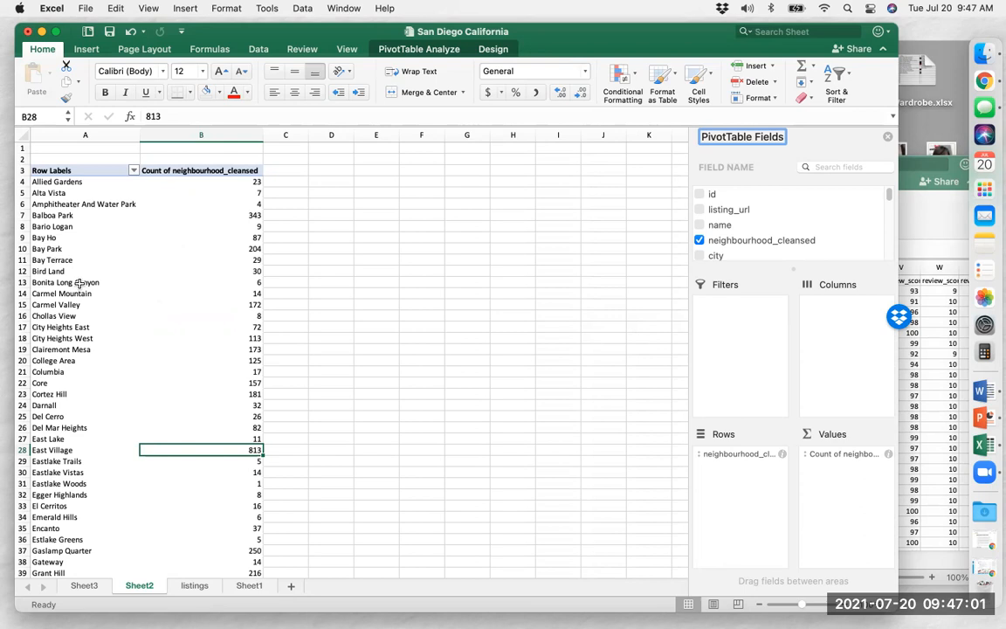
{"action": "left_click", "coordinate": [132, 172]}
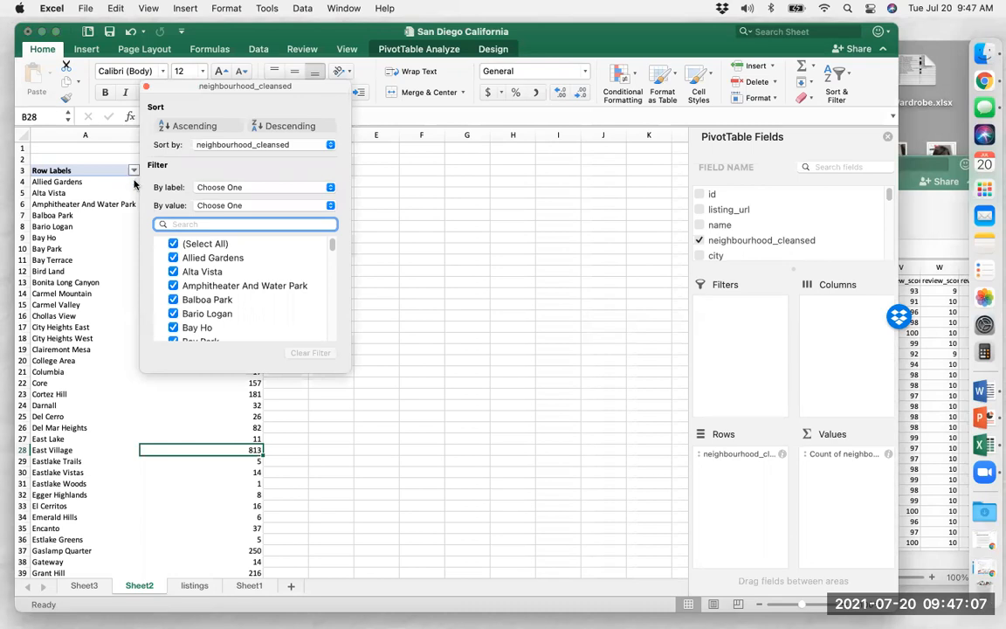
{"action": "left_click", "coordinate": [173, 244]}
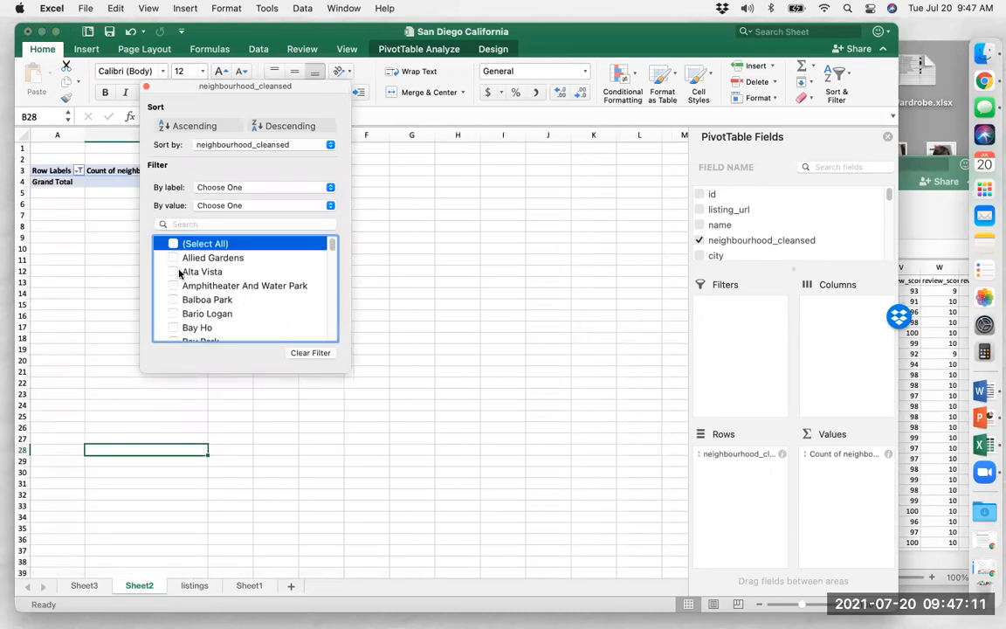
{"action": "left_click", "coordinate": [178, 300]}
Add Gaslamp Quarter and Horton Plaza to the neighbourhoods included in the PivotTable's row filter
{"action": "scroll", "coordinate": [180, 299], "scroll_direction": "down", "scroll_amount": 1}
{"action": "scroll", "coordinate": [181, 300], "scroll_direction": "down", "scroll_amount": 5}
{"action": "scroll", "coordinate": [181, 301], "scroll_direction": "down", "scroll_amount": 3}
{"action": "scroll", "coordinate": [181, 301], "scroll_direction": "down", "scroll_amount": 5}
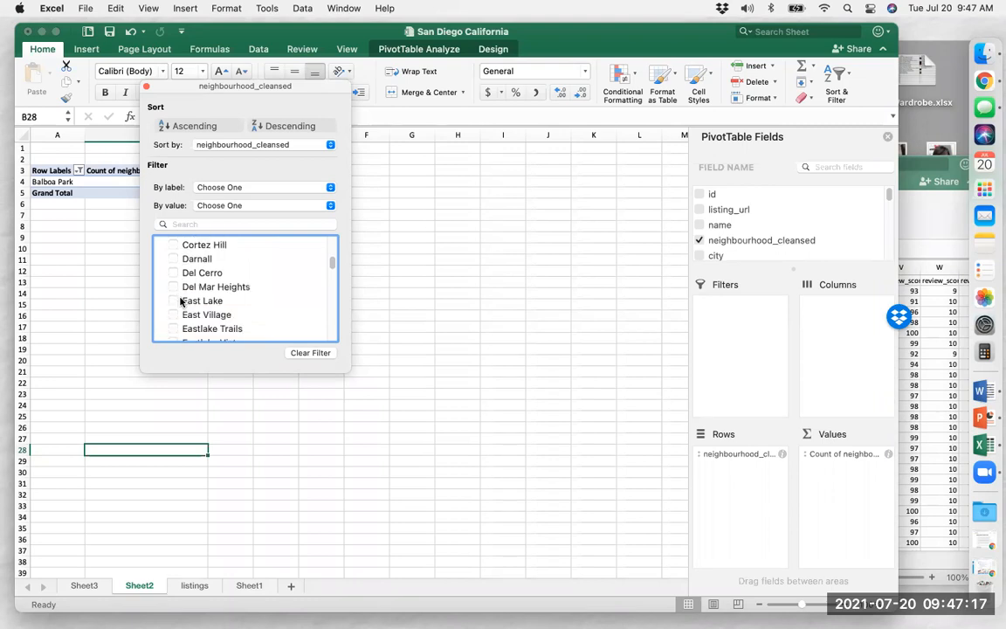
{"action": "scroll", "coordinate": [179, 303], "scroll_direction": "down", "scroll_amount": 3}
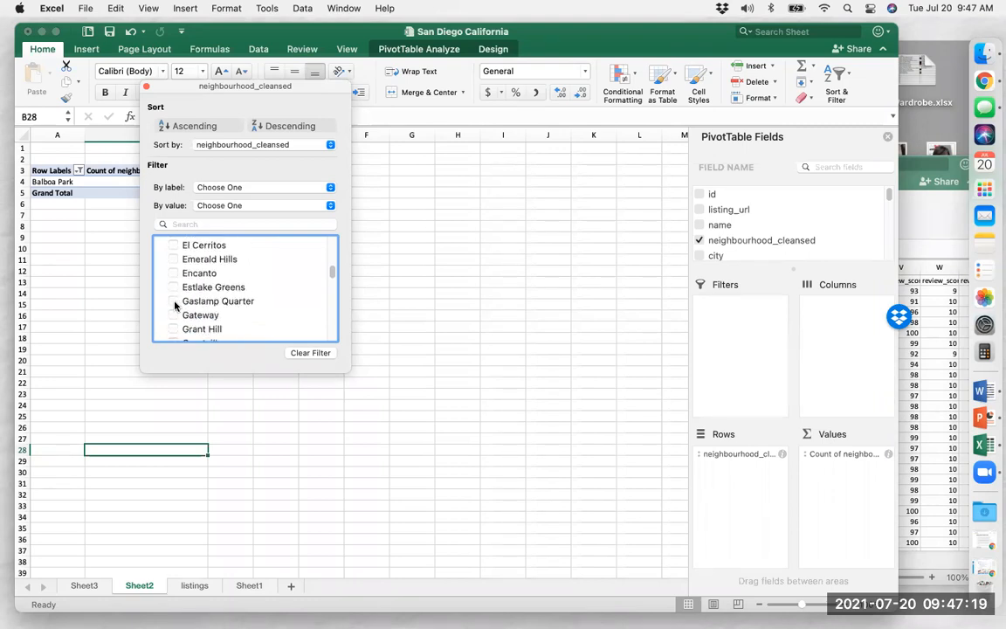
{"action": "left_click", "coordinate": [178, 302]}
{"action": "scroll", "coordinate": [193, 310], "scroll_direction": "down", "scroll_amount": 1}
{"action": "scroll", "coordinate": [192, 307], "scroll_direction": "down", "scroll_amount": 4}
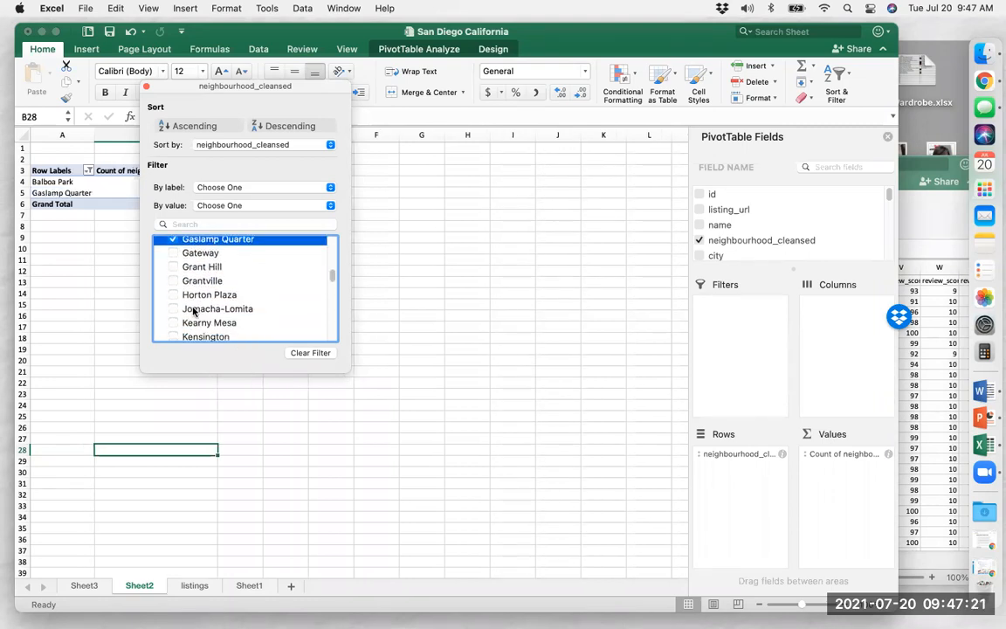
{"action": "left_click", "coordinate": [176, 287]}
Add South Park to the neighbourhoods included in the PivotTable's row filter and close the filter
{"action": "scroll", "coordinate": [173, 297], "scroll_direction": "down", "scroll_amount": 3}
{"action": "scroll", "coordinate": [191, 303], "scroll_direction": "down", "scroll_amount": 8}
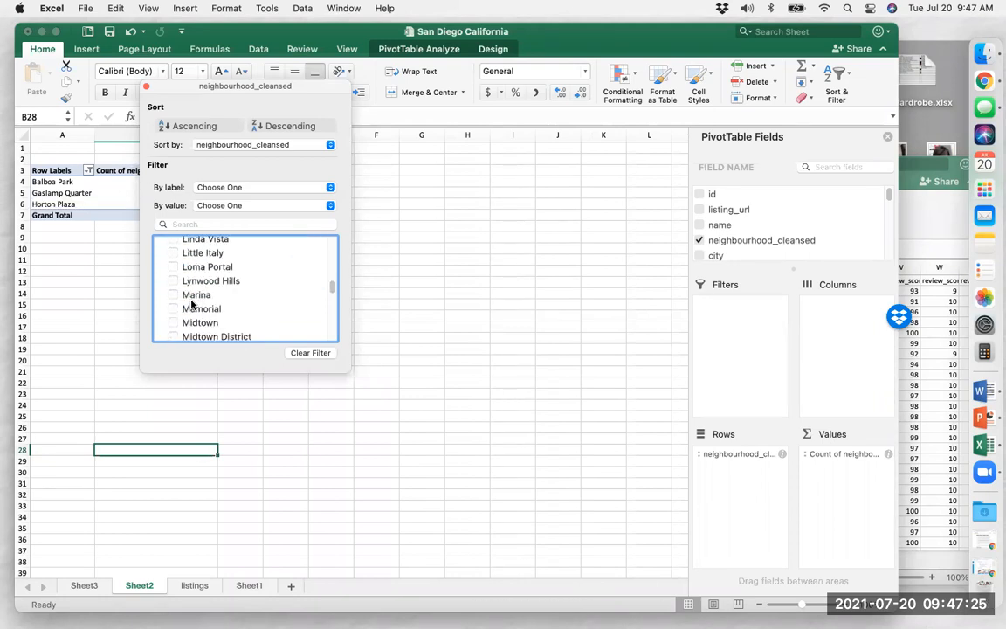
{"action": "scroll", "coordinate": [192, 303], "scroll_direction": "down", "scroll_amount": 9}
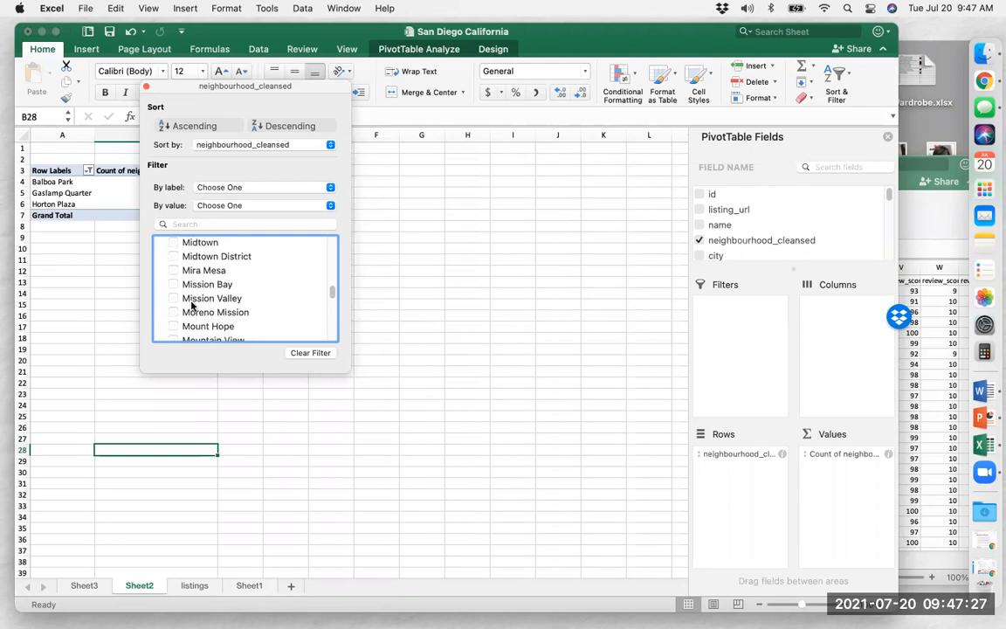
{"action": "scroll", "coordinate": [191, 304], "scroll_direction": "down", "scroll_amount": 5}
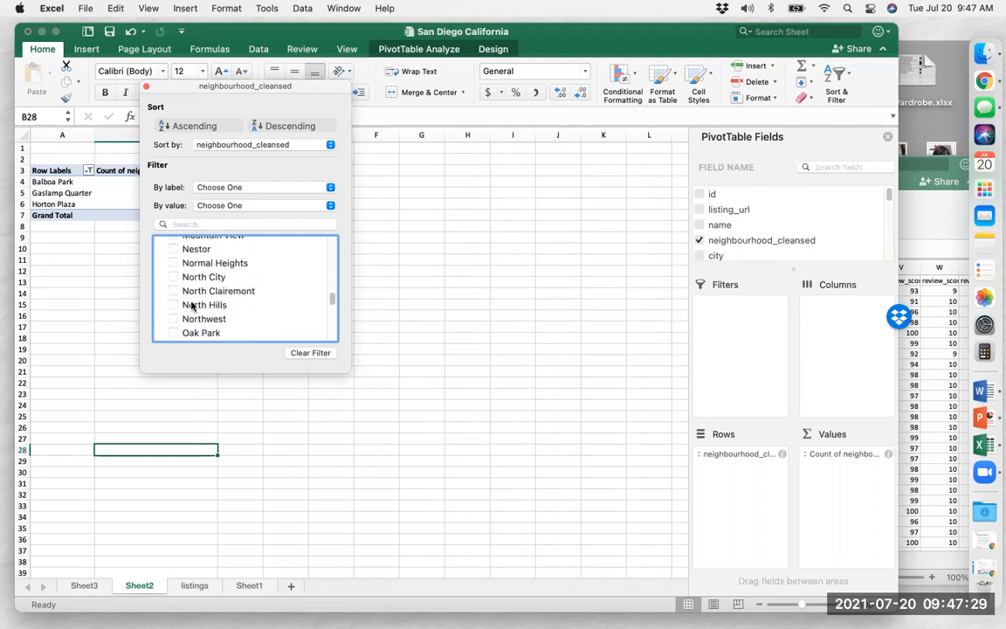
{"action": "scroll", "coordinate": [191, 304], "scroll_direction": "down", "scroll_amount": 3}
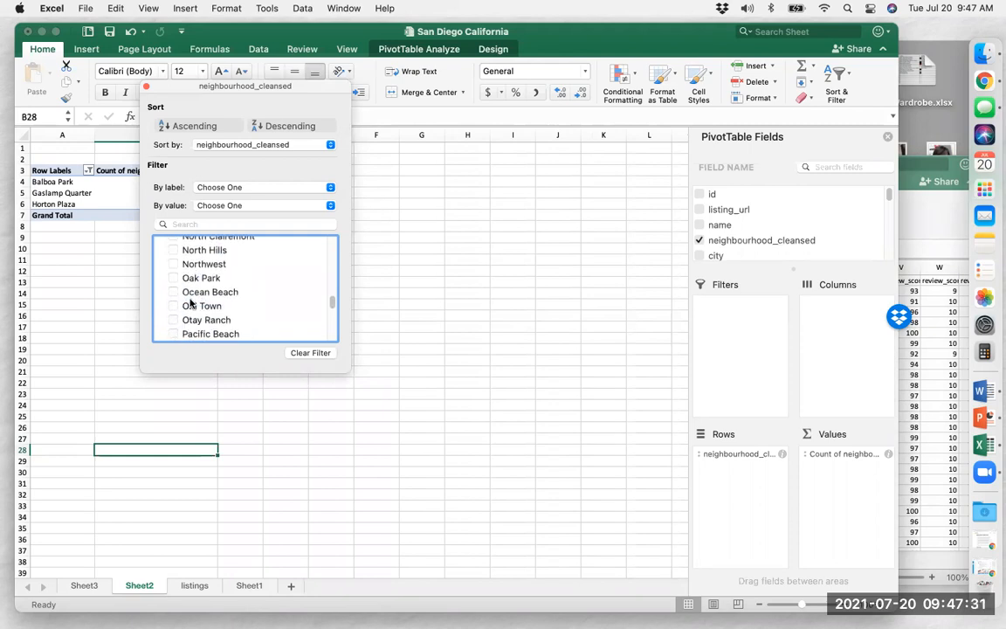
{"action": "scroll", "coordinate": [191, 304], "scroll_direction": "down", "scroll_amount": 3}
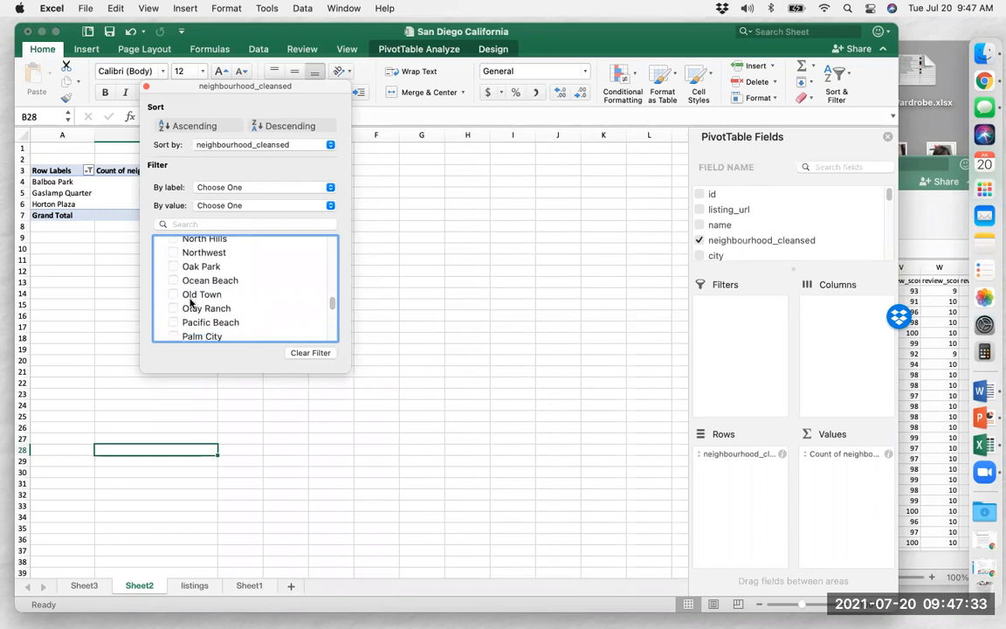
{"action": "scroll", "coordinate": [191, 303], "scroll_direction": "down", "scroll_amount": 9}
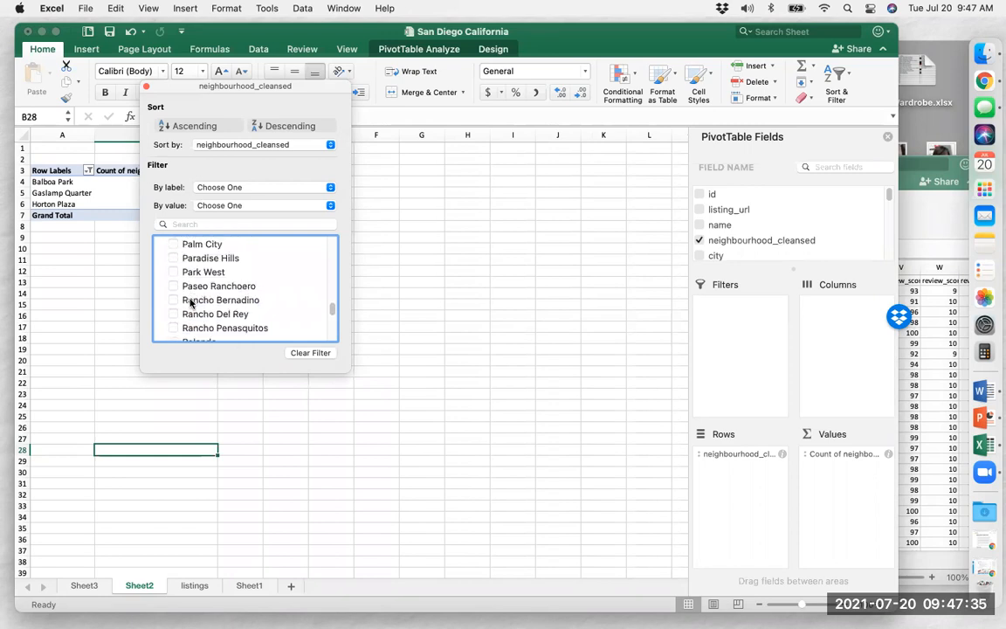
{"action": "scroll", "coordinate": [191, 303], "scroll_direction": "down", "scroll_amount": 8}
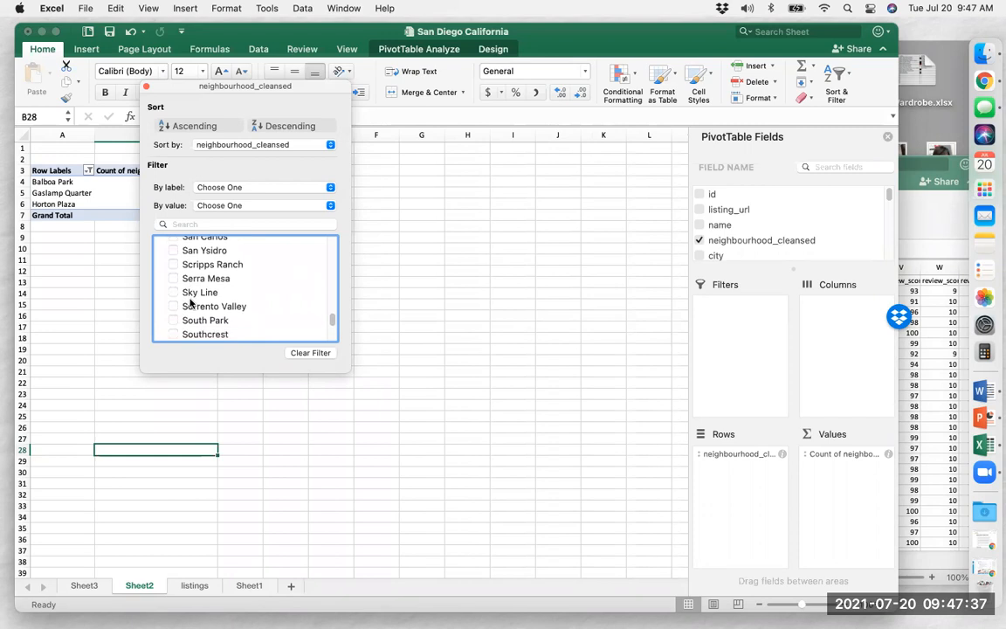
{"action": "left_click", "coordinate": [177, 311]}
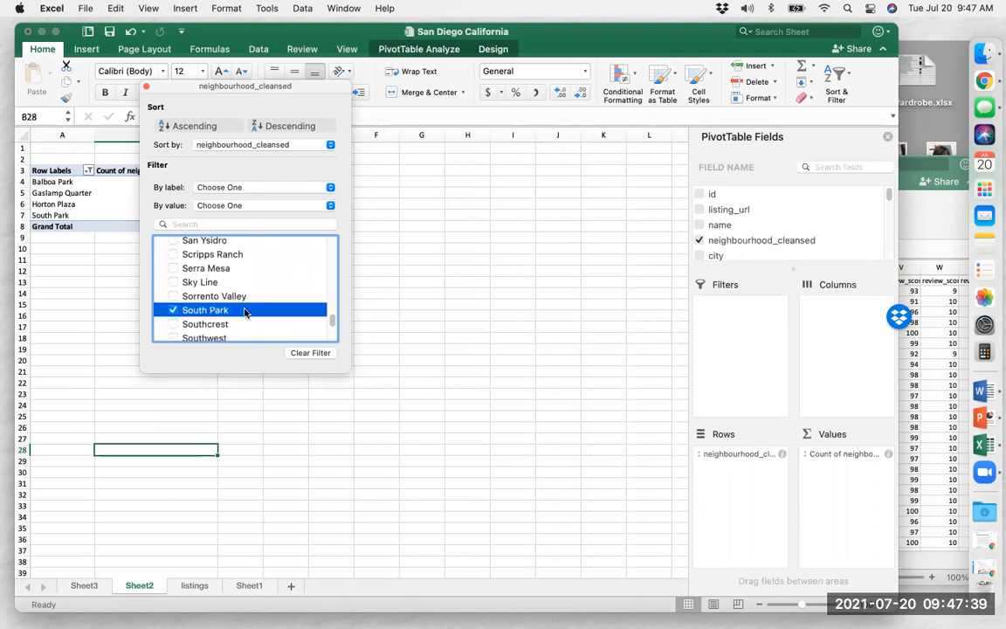
{"action": "scroll", "coordinate": [245, 313], "scroll_direction": "down", "scroll_amount": 5}
{"action": "scroll", "coordinate": [247, 310], "scroll_direction": "down", "scroll_amount": 6}
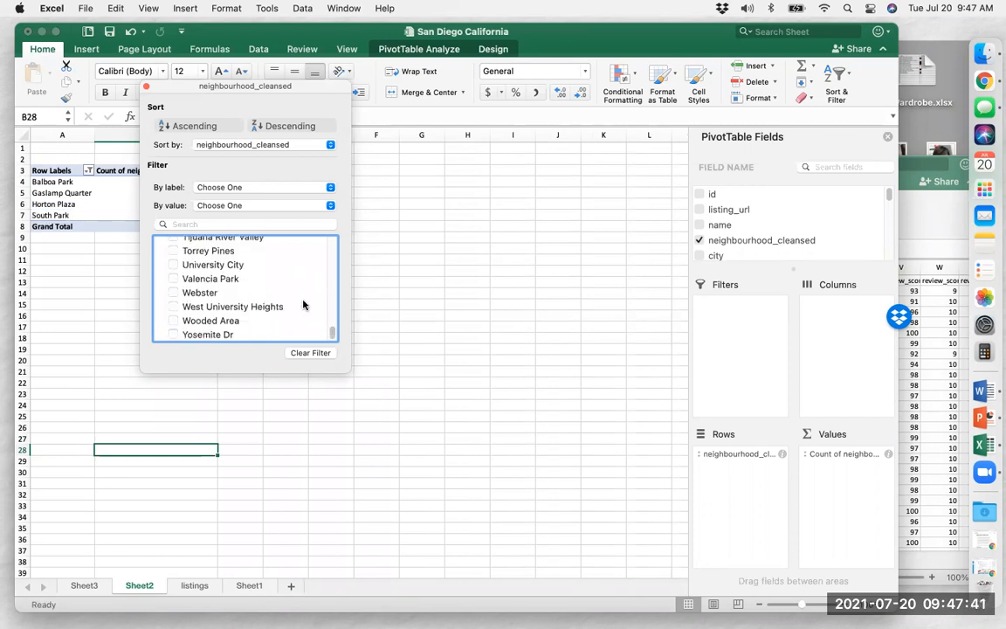
{"action": "left_click", "coordinate": [415, 267]}
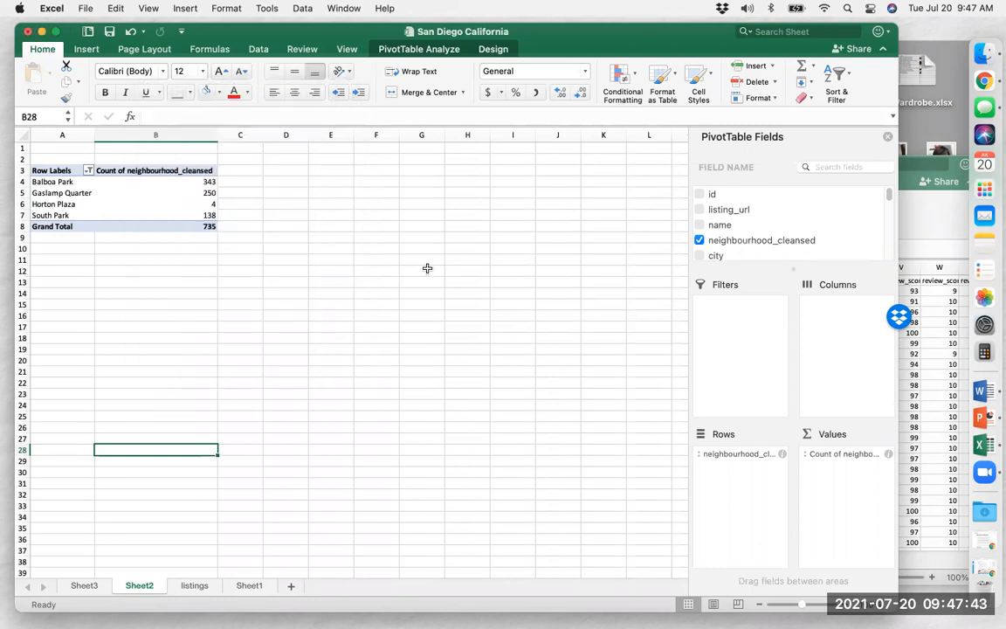
{"action": "left_click", "coordinate": [426, 269]}
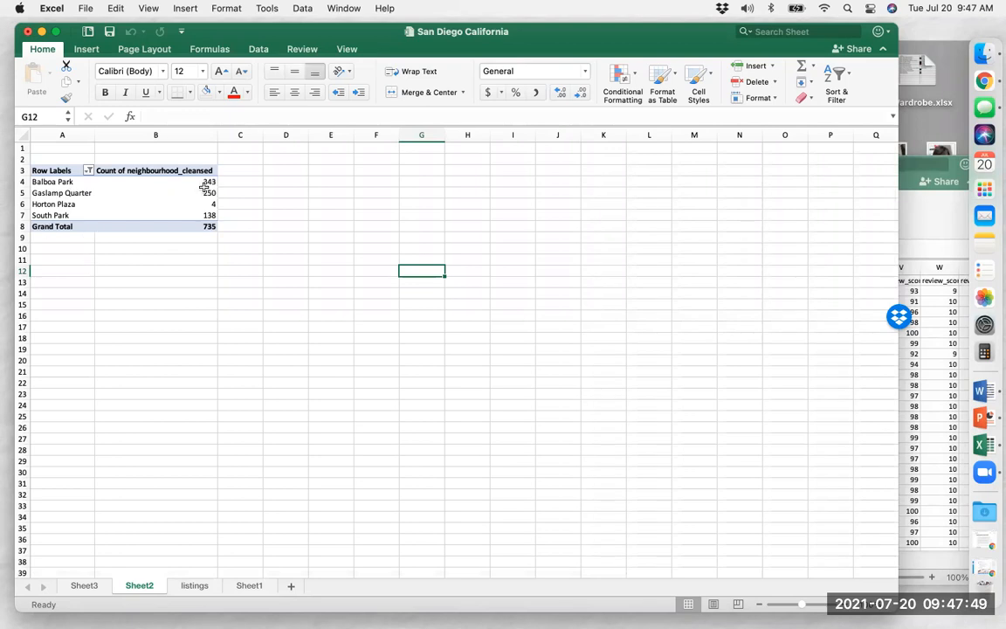
Extract all listings behind the PivotTable's Grand Total count into their own worksheet
{"action": "left_click", "coordinate": [196, 228]}
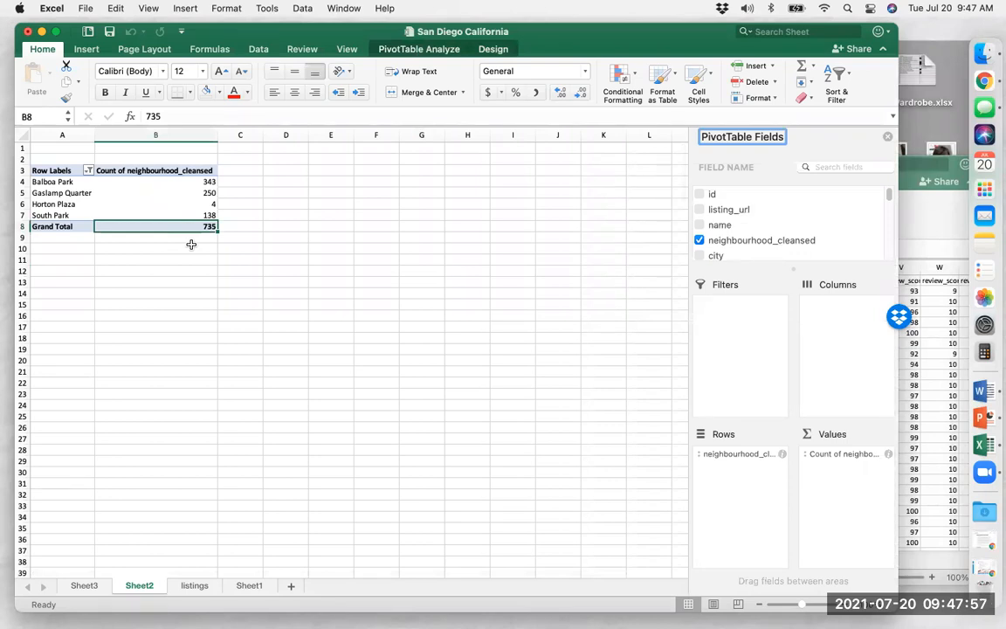
{"action": "double_click", "coordinate": [205, 226]}
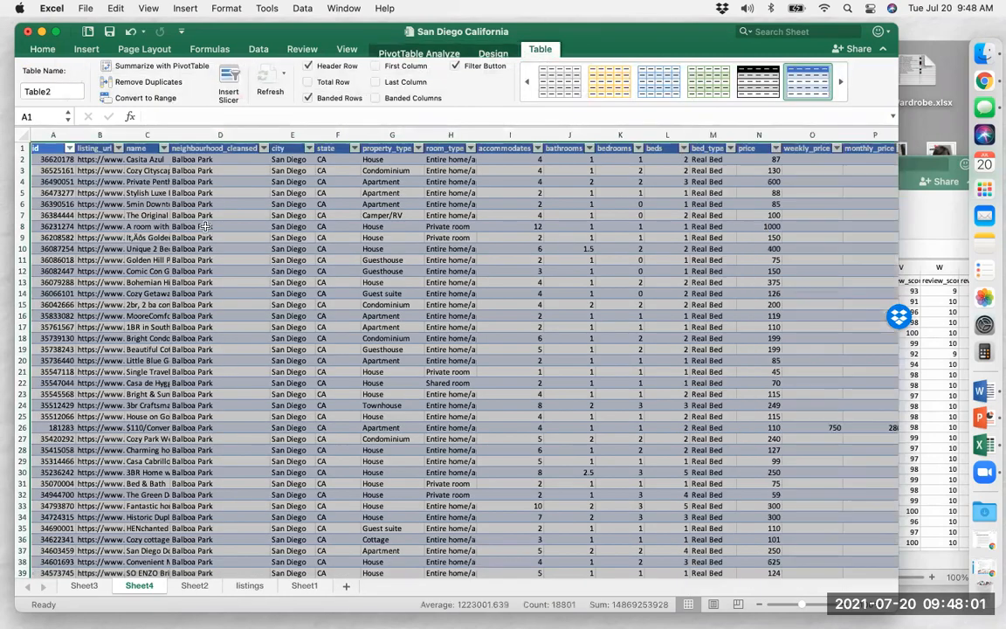
{"action": "left_click", "coordinate": [206, 226]}
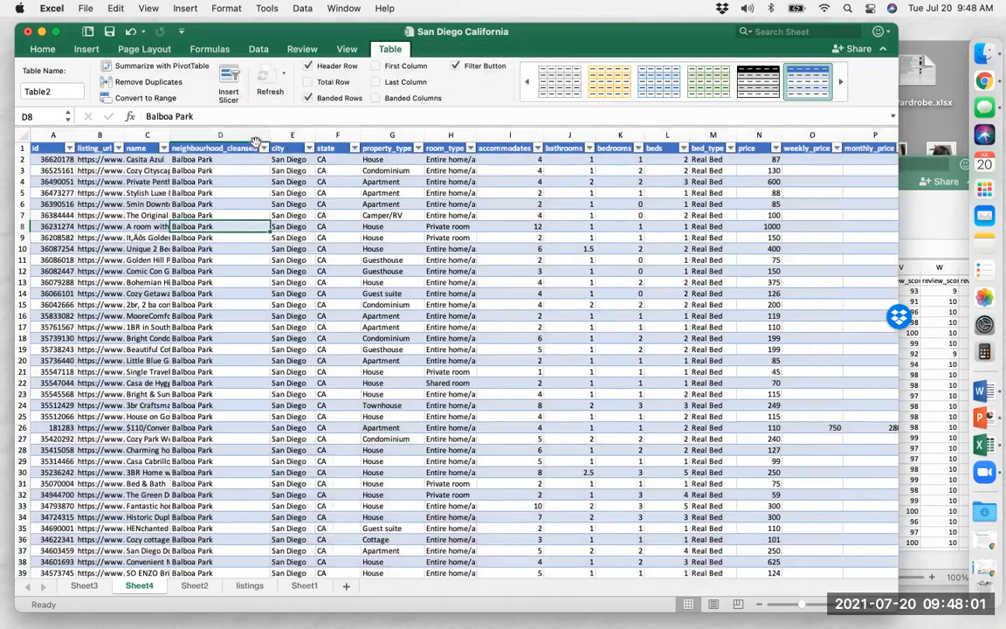
Check which neighbourhoods the extracted table's neighbourhood_cleansed filter lists and how many entries that column holds
{"action": "left_click", "coordinate": [264, 147]}
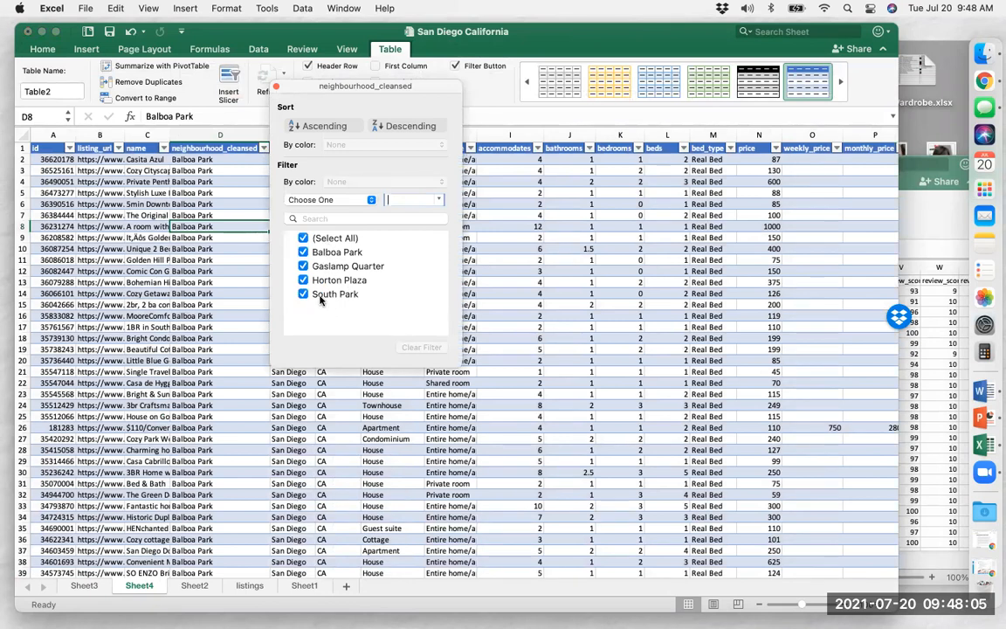
{"action": "left_click", "coordinate": [192, 136]}
{"action": "left_click", "coordinate": [194, 134]}
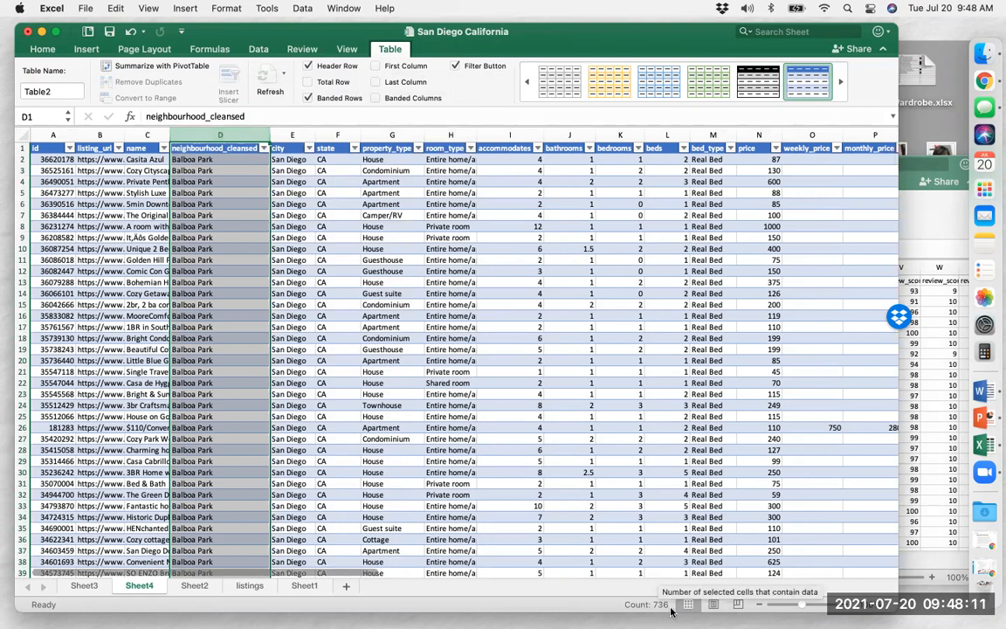
{"action": "left_click", "coordinate": [384, 293]}
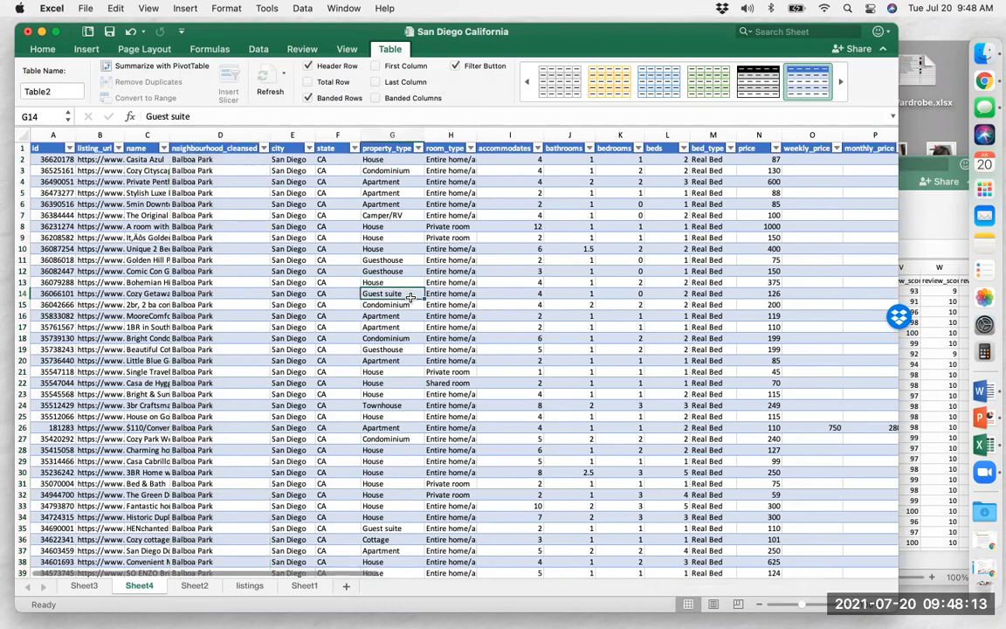